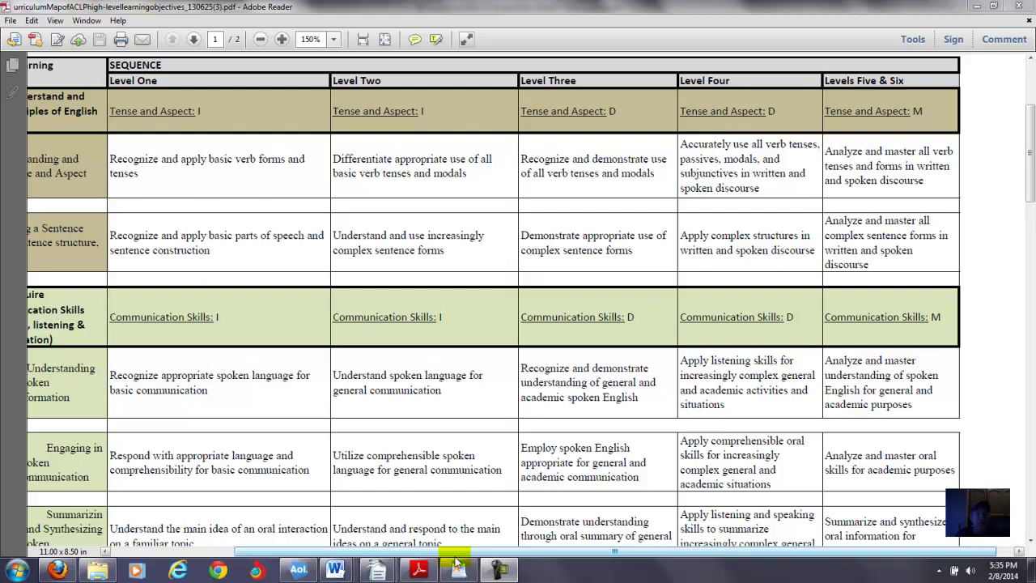
Switch to the WordPad document and read its title on designing a signature assignment and rubric, plus step 1 on understanding the SLO.
left_click(458, 570)
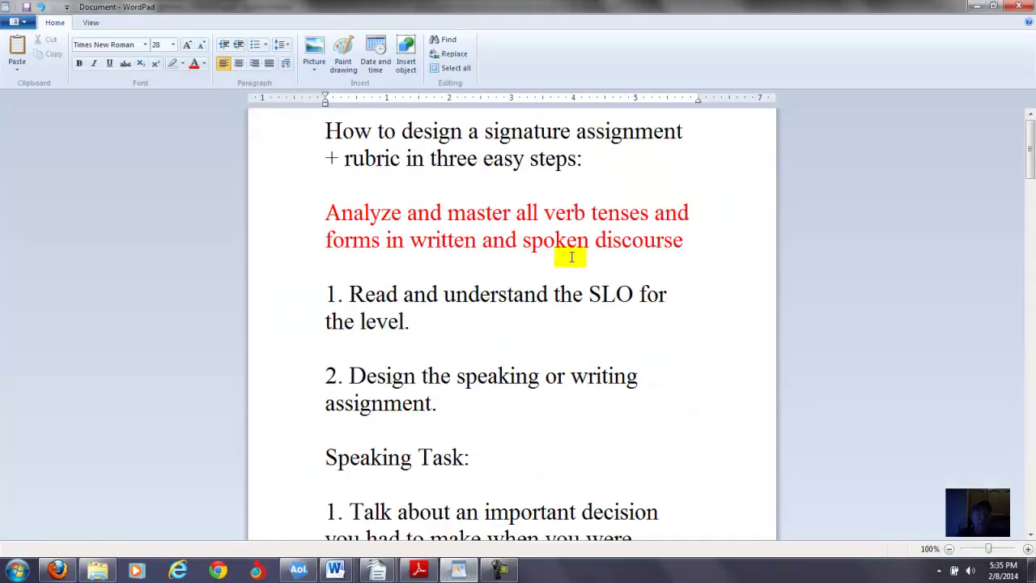
left_click(1031, 153)
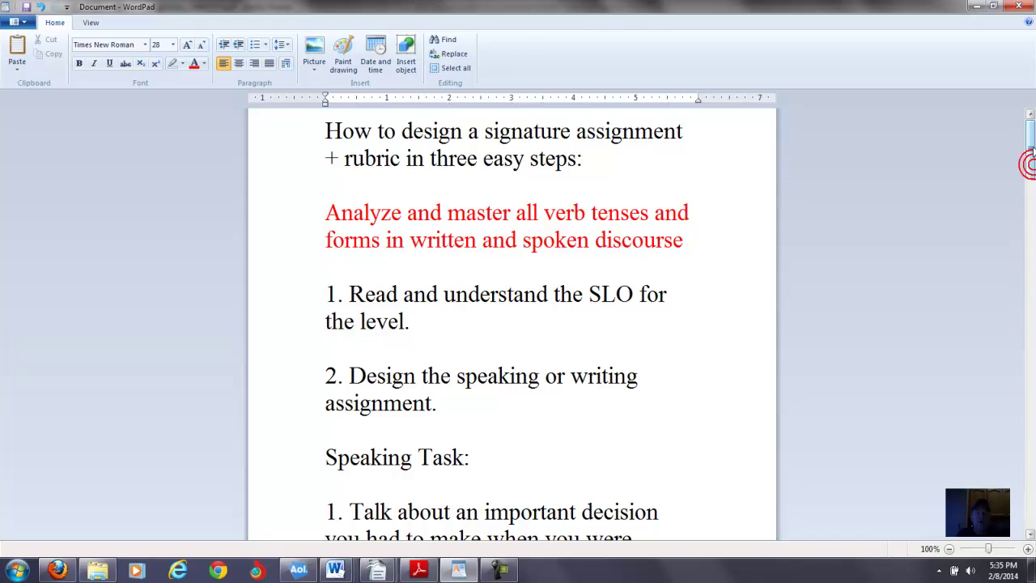
left_click(330, 131)
mouse_move(1026, 158)
left_mouse_down()
mouse_move(1027, 223)
mouse_move(1024, 132)
left_mouse_up()
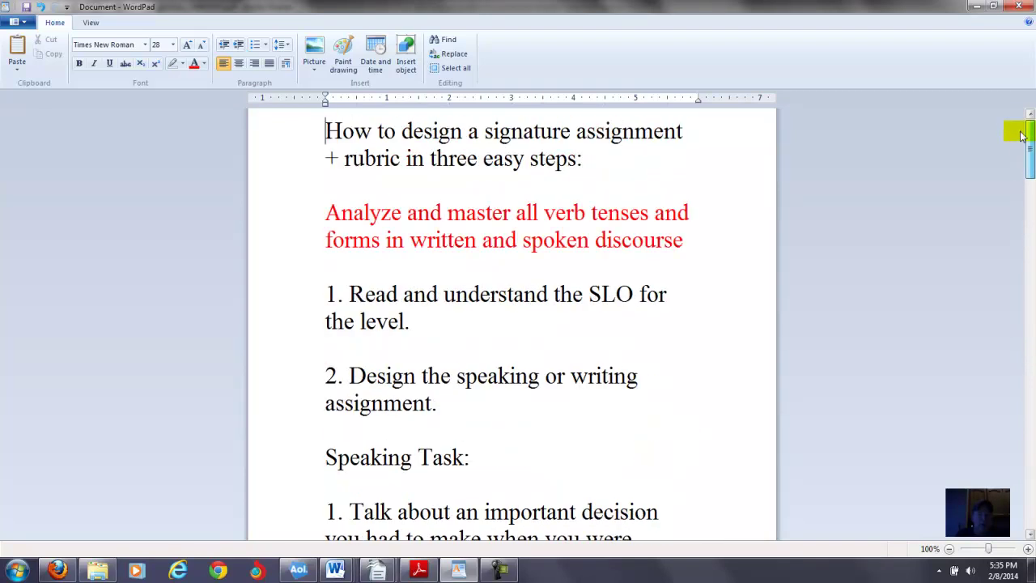
left_click(328, 294)
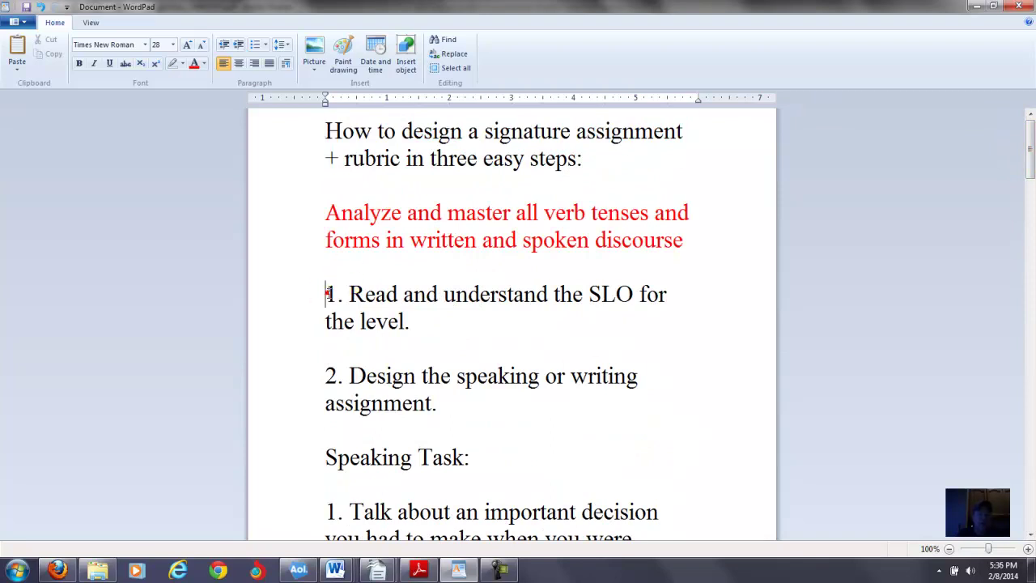
Check the curriculum map PDF in Adobe Reader, then return to WordPad and review the red verb-tense SLO and step 2 on designing the assignment.
left_click(419, 570)
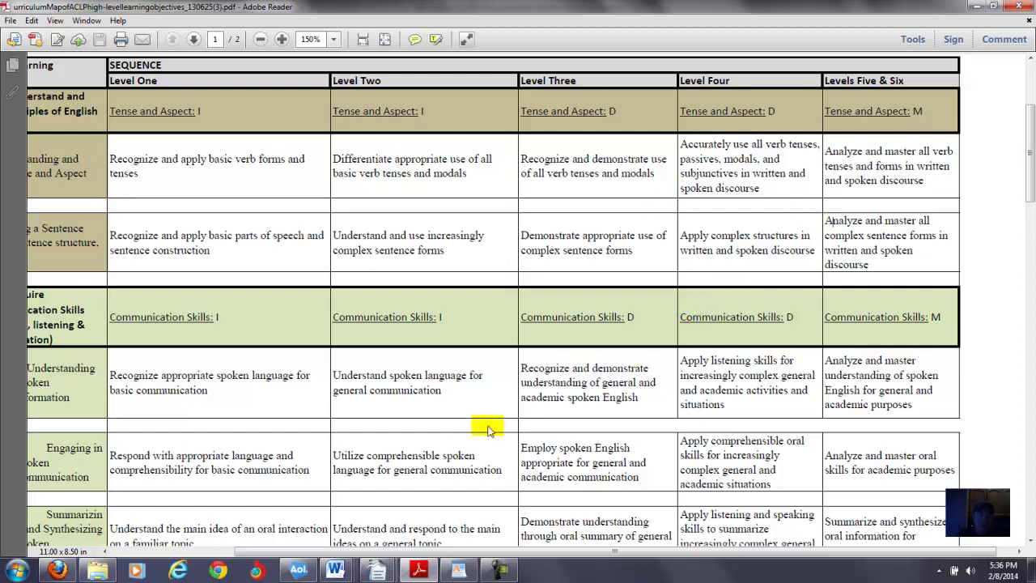
left_click(458, 571)
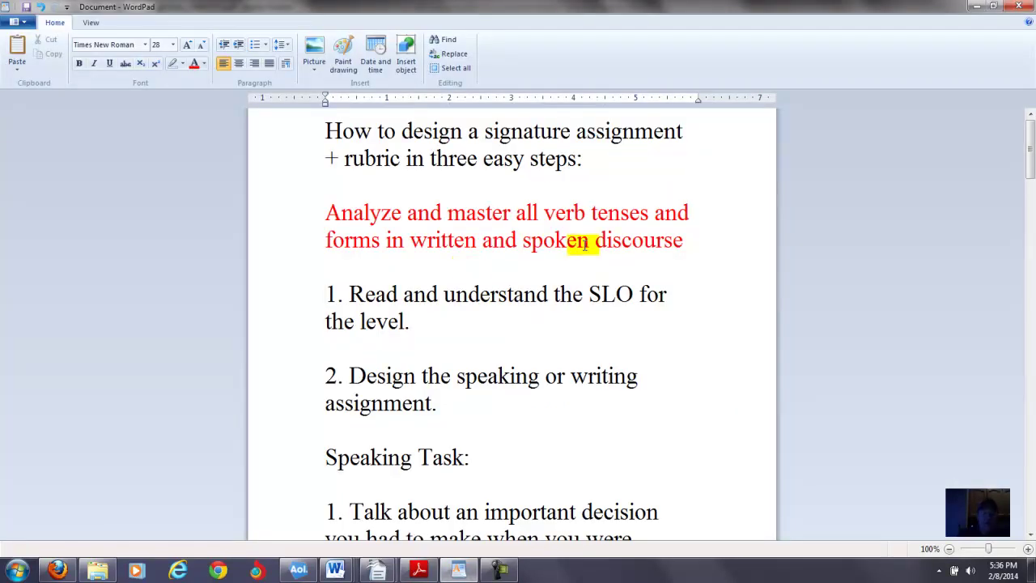
left_click(689, 249)
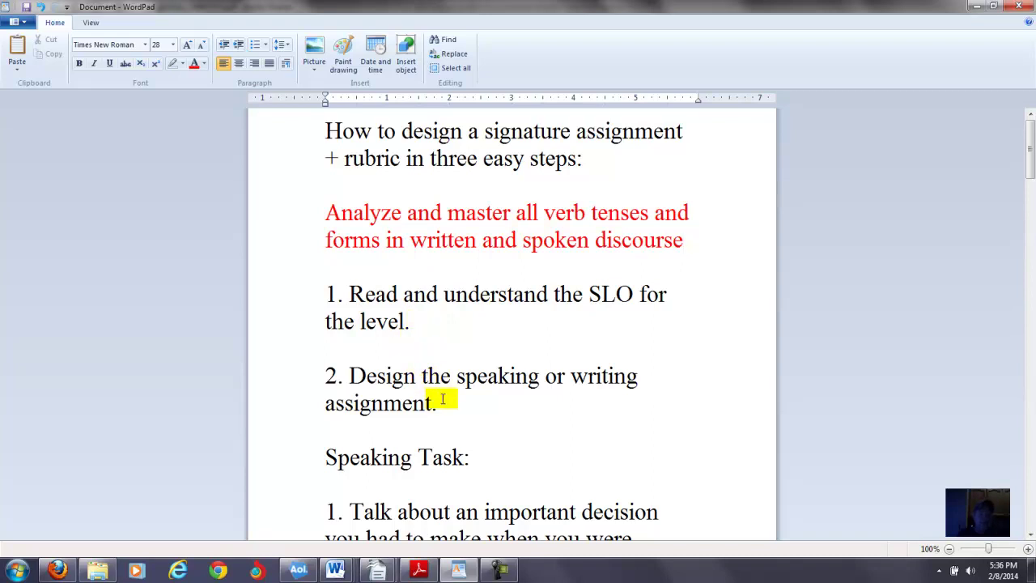
left_click(444, 403)
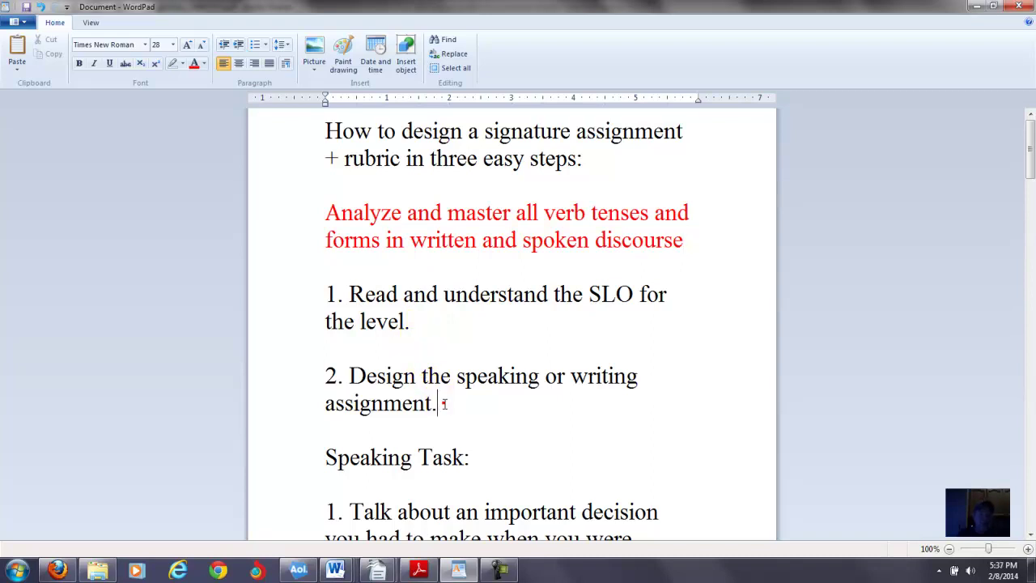
left_click(327, 212)
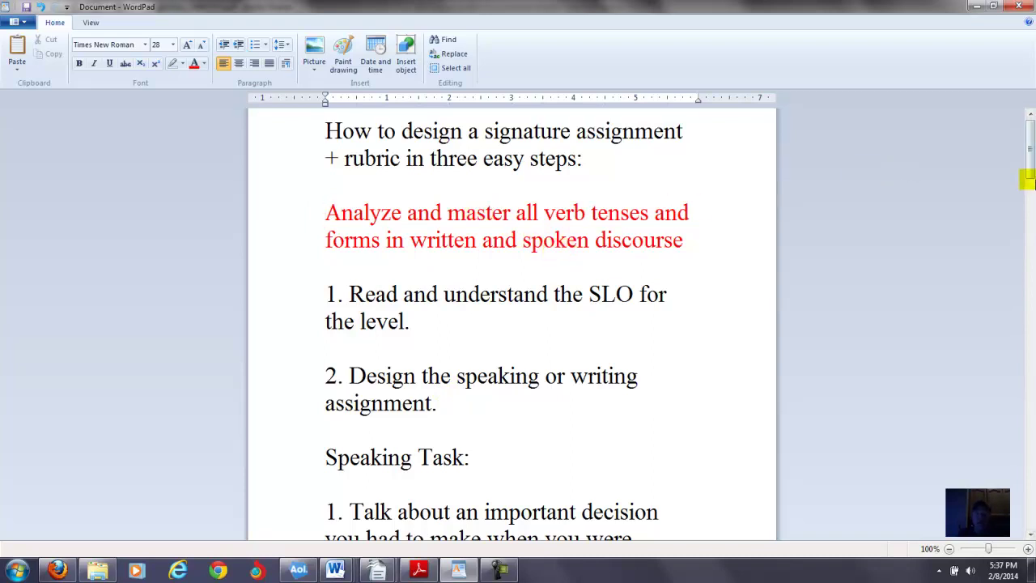
Read through the three Speaking Task prompts about an important decision made when young.
left_click_drag(1028, 172, 1028, 199)
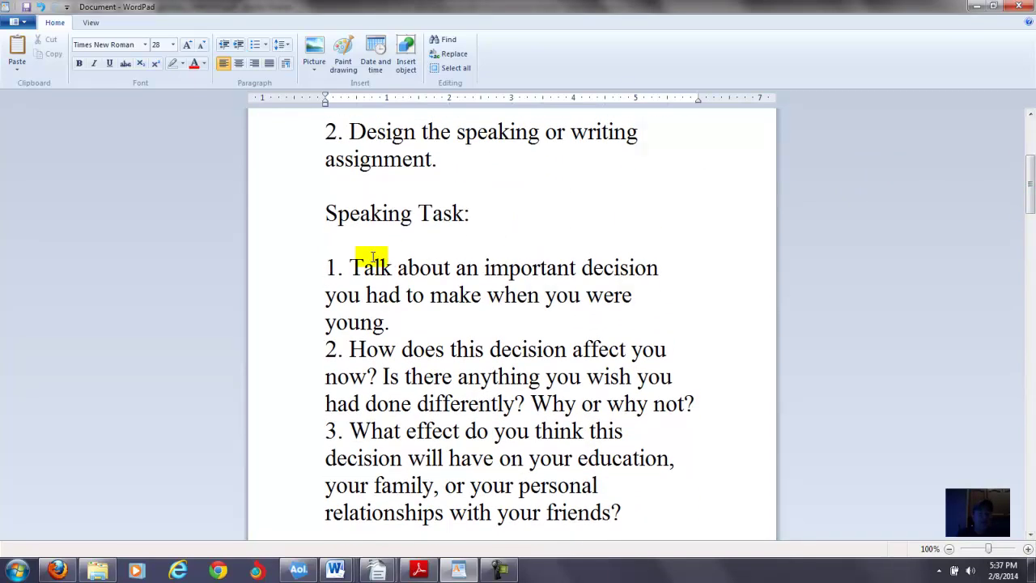
left_click(328, 267)
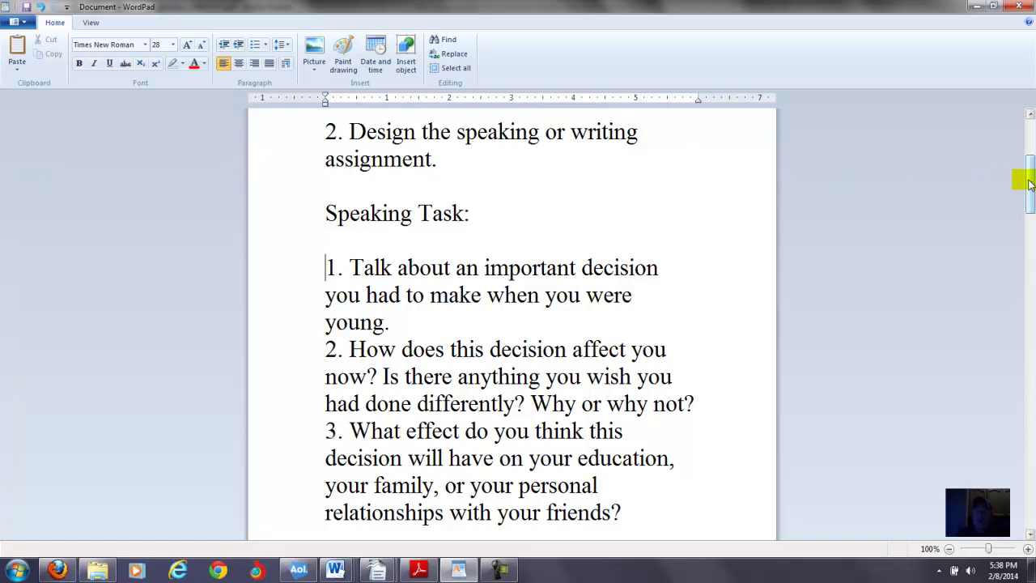
left_click_drag(1028, 177, 1028, 197)
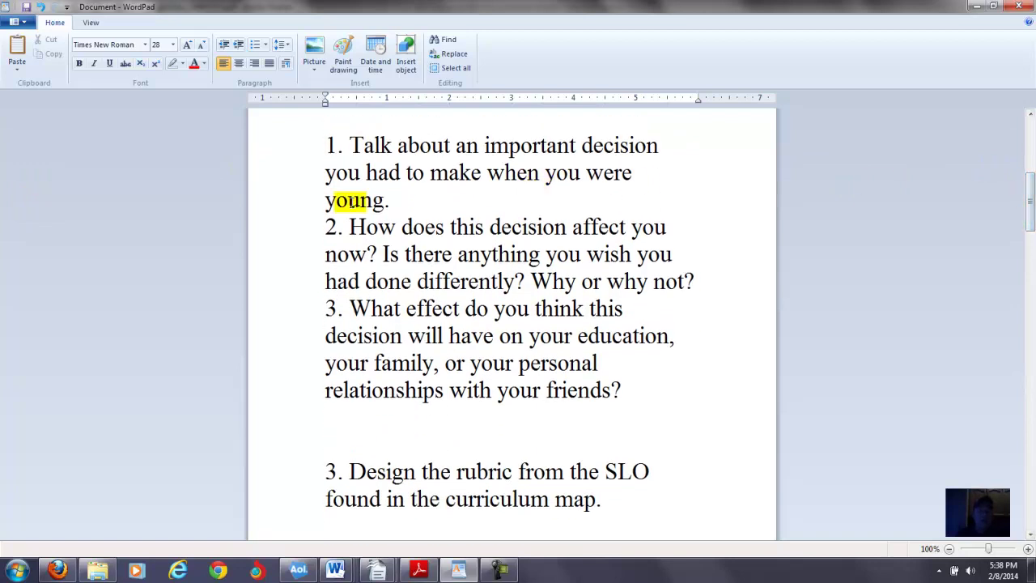
left_click(331, 227)
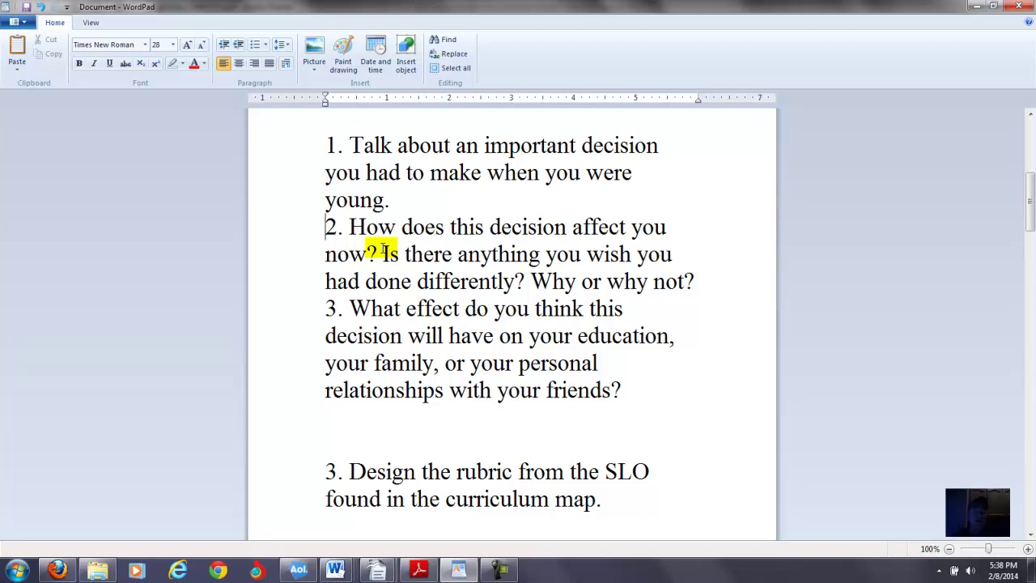
left_click(330, 308)
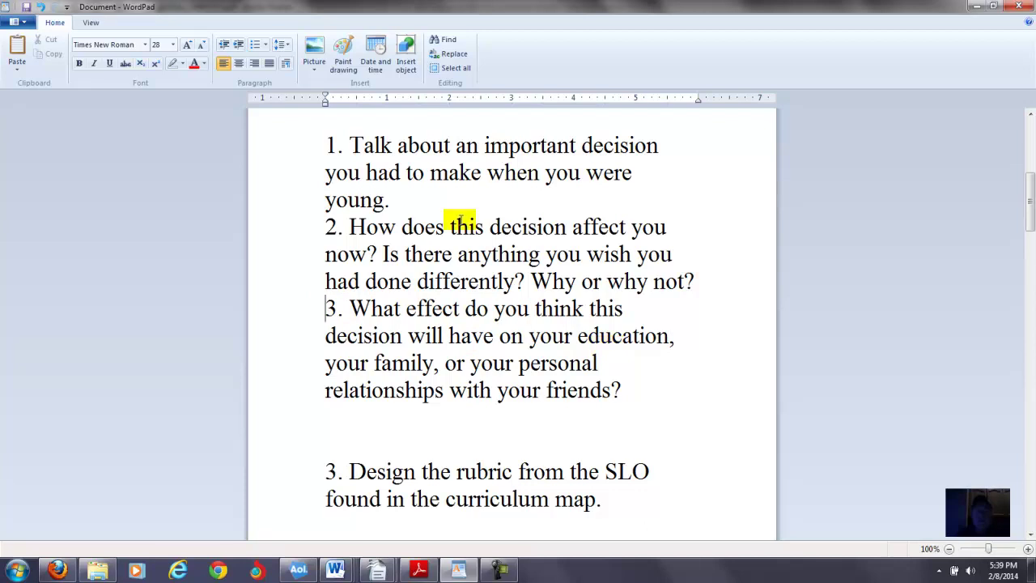
Compare the red verb-tense SLO near the document's beginning with the verb tenses each Speaking Task question calls for.
left_click_drag(1022, 209, 1014, 160)
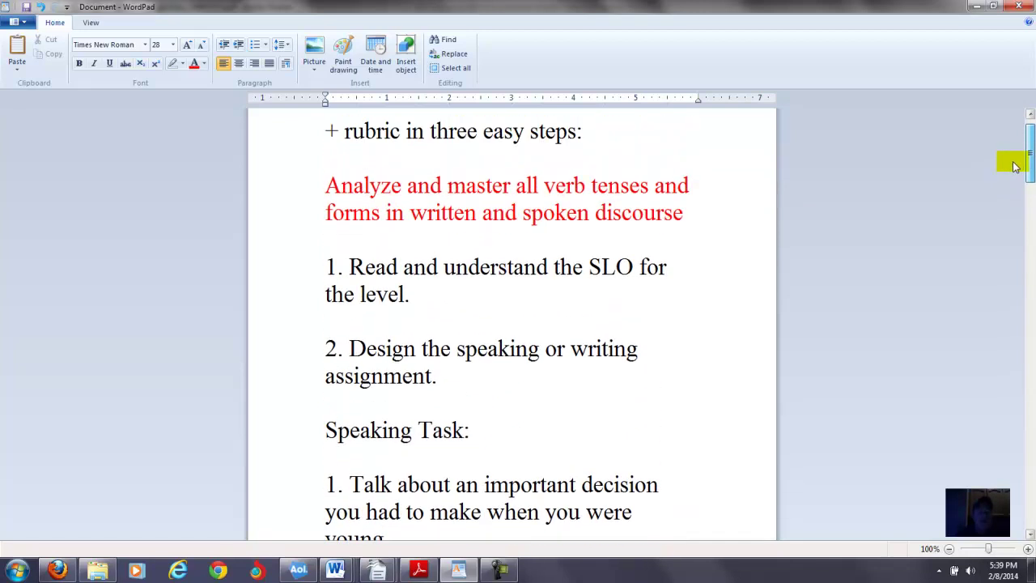
left_click(326, 185)
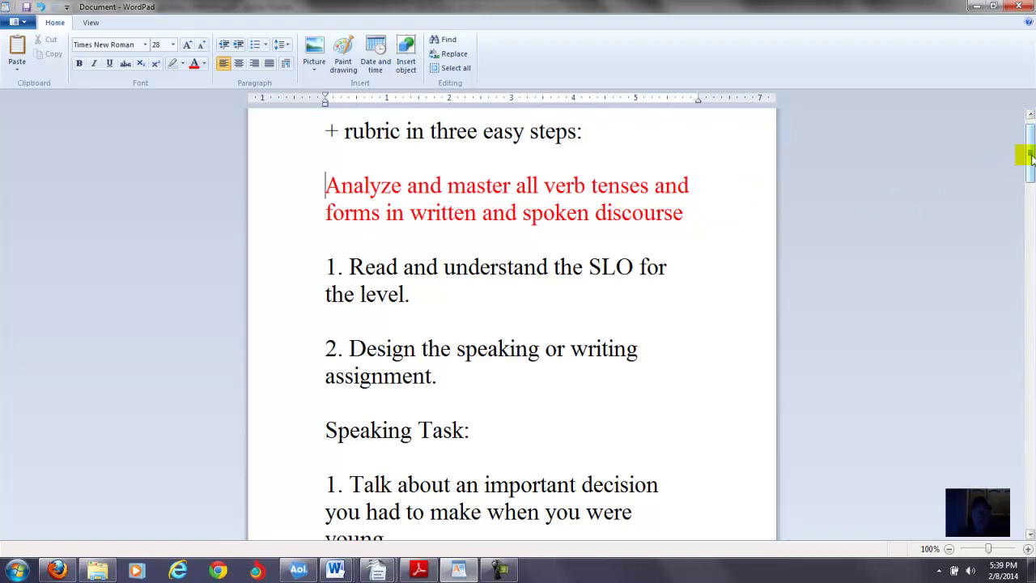
left_click_drag(1028, 152, 1028, 201)
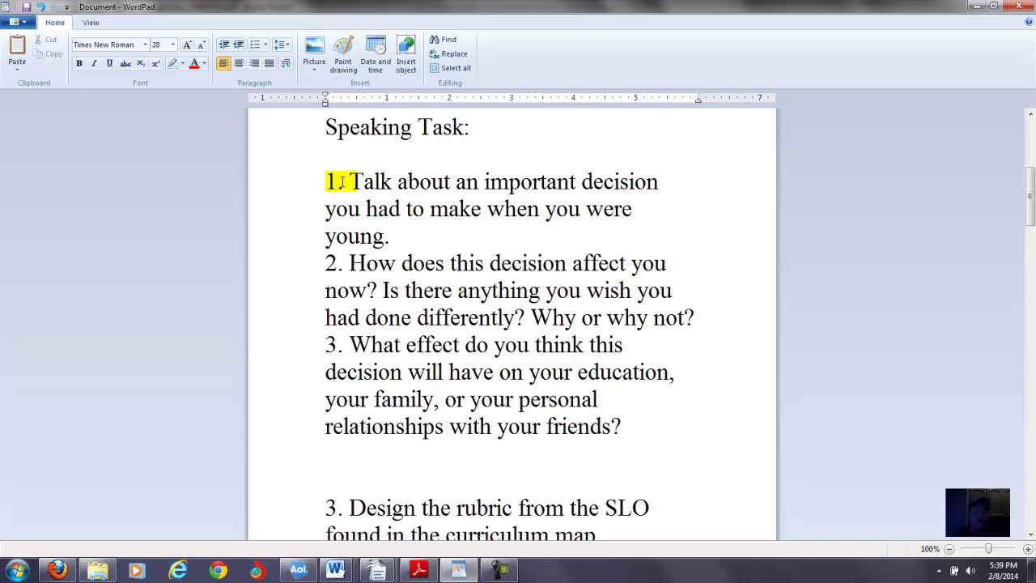
left_click(328, 262)
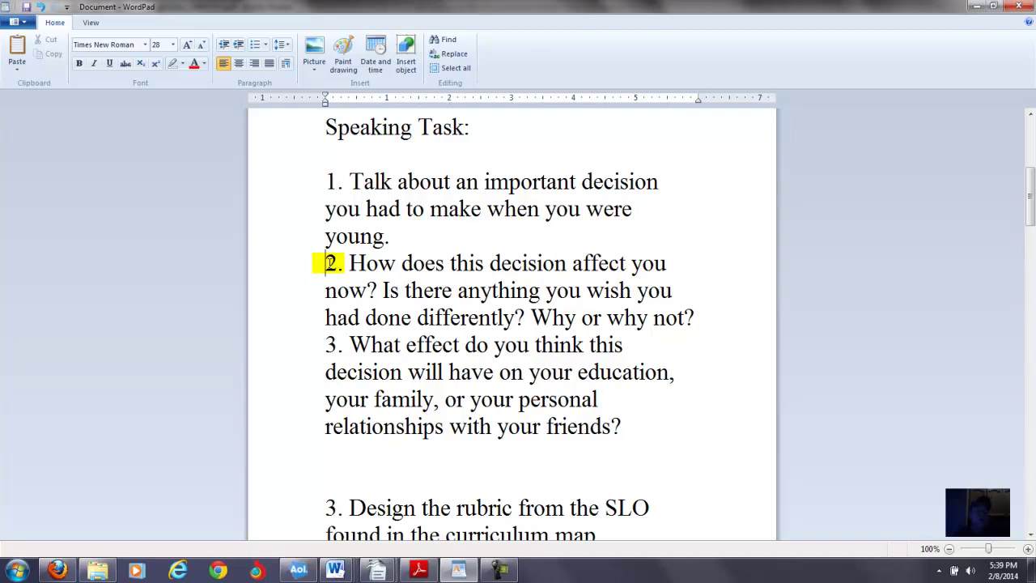
left_click(384, 290)
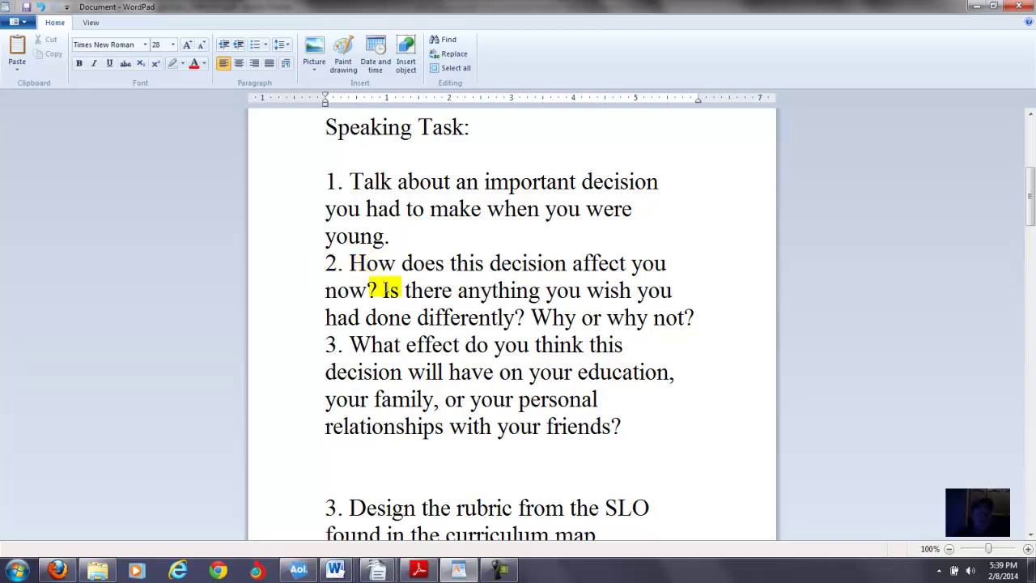
left_click(329, 350)
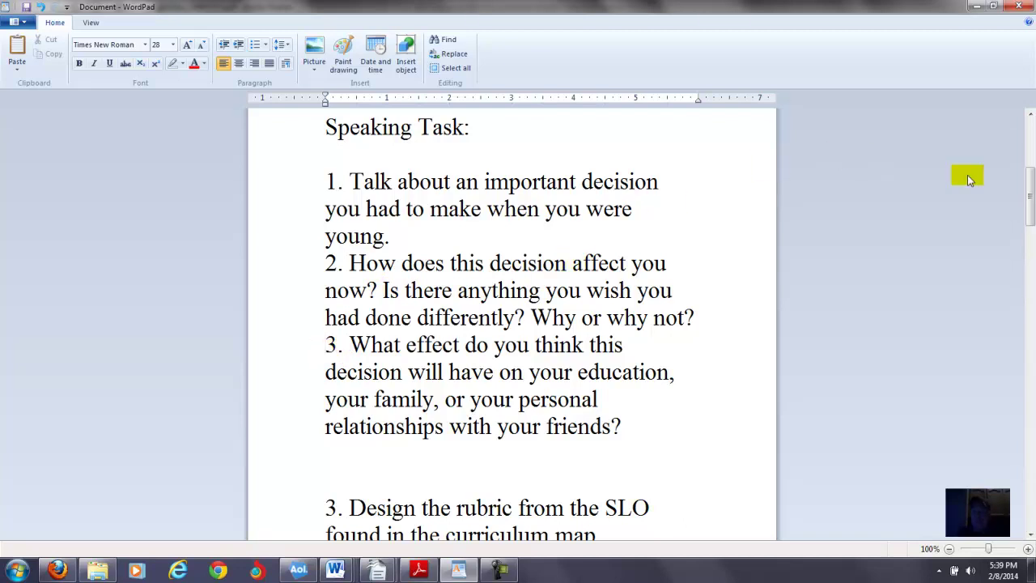
Examine step 3 on designing the rubric from the SLO, including the 90-100 and 80-89 score bands.
left_click_drag(1030, 188, 1030, 227)
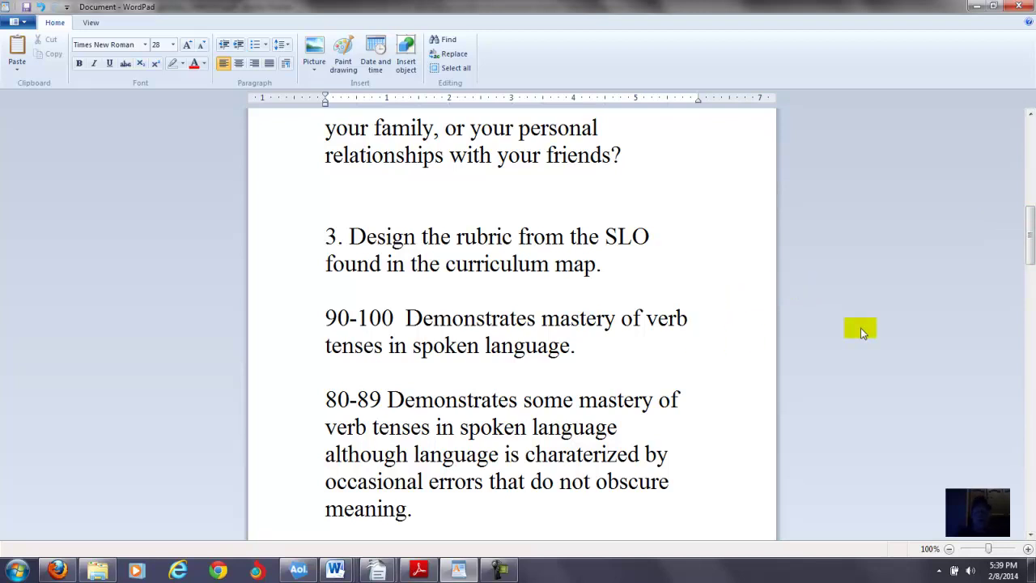
mouse_move(1029, 253)
left_mouse_down()
mouse_move(1024, 163)
mouse_move(1028, 261)
left_mouse_up()
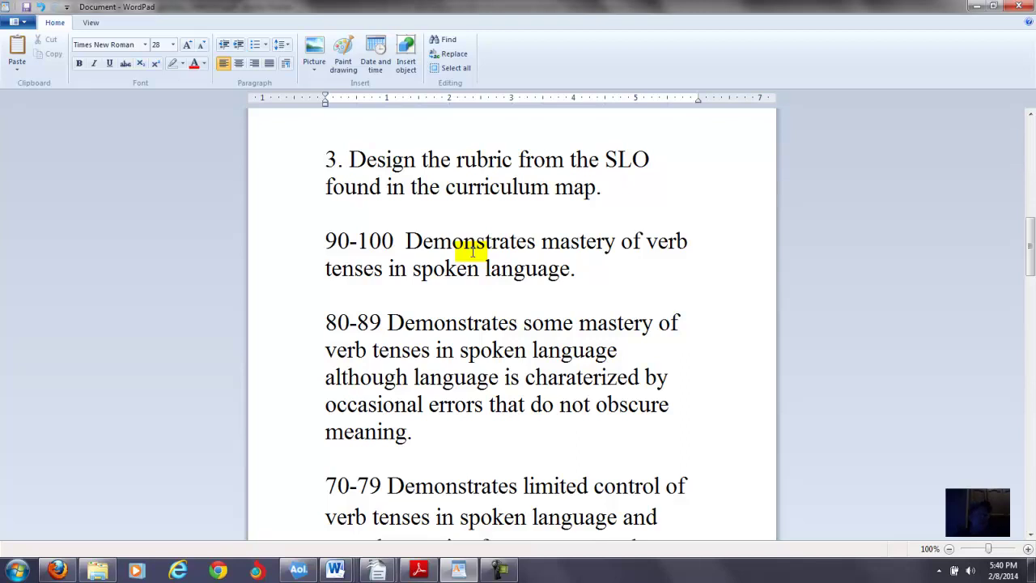
left_click(324, 323)
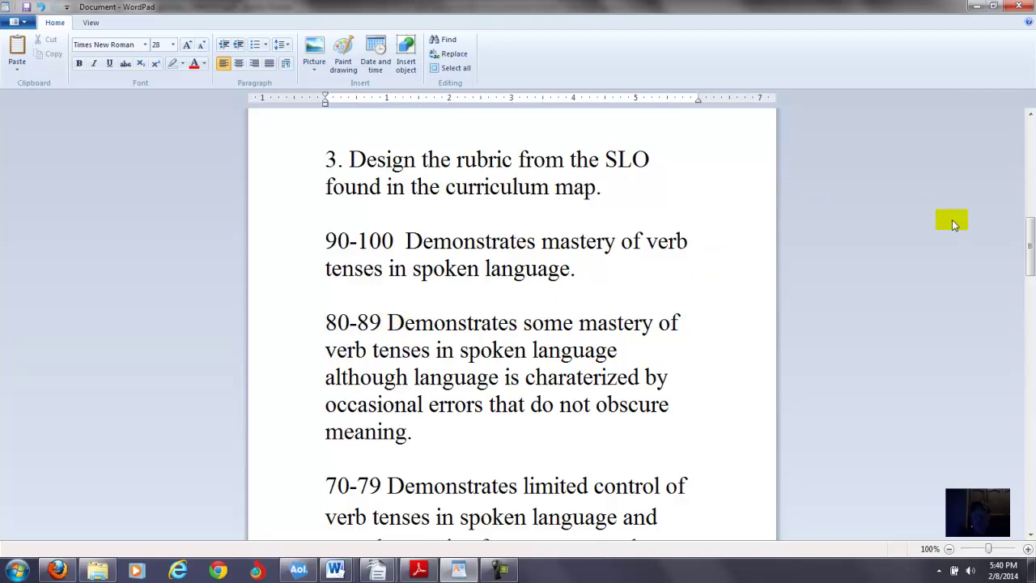
Recheck the red verb-tense SLO and examine the speaking rubric's 70-79 and 0-69 score bands against it.
left_click_drag(1026, 235, 1026, 268)
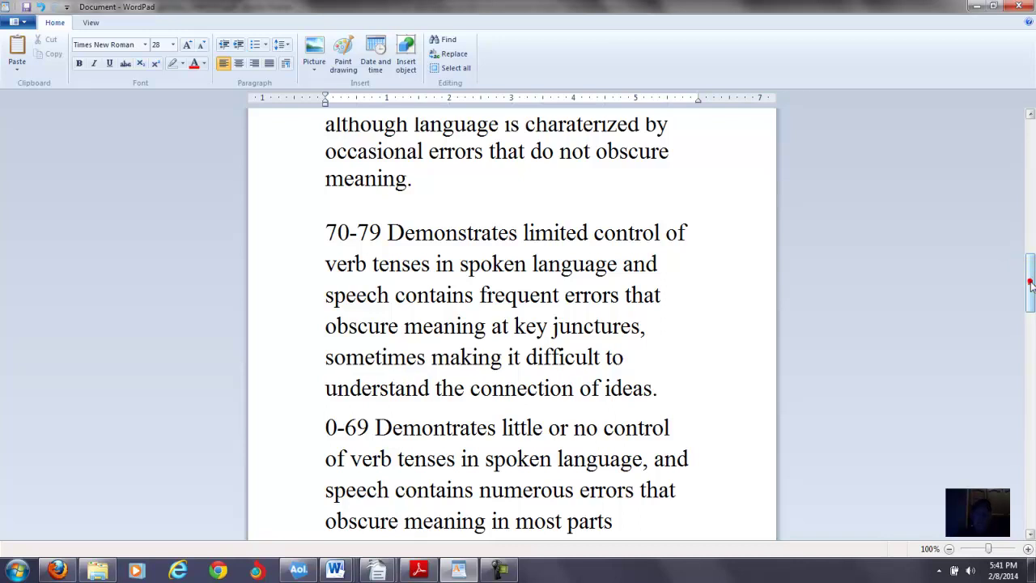
left_click_drag(1029, 276, 994, 137)
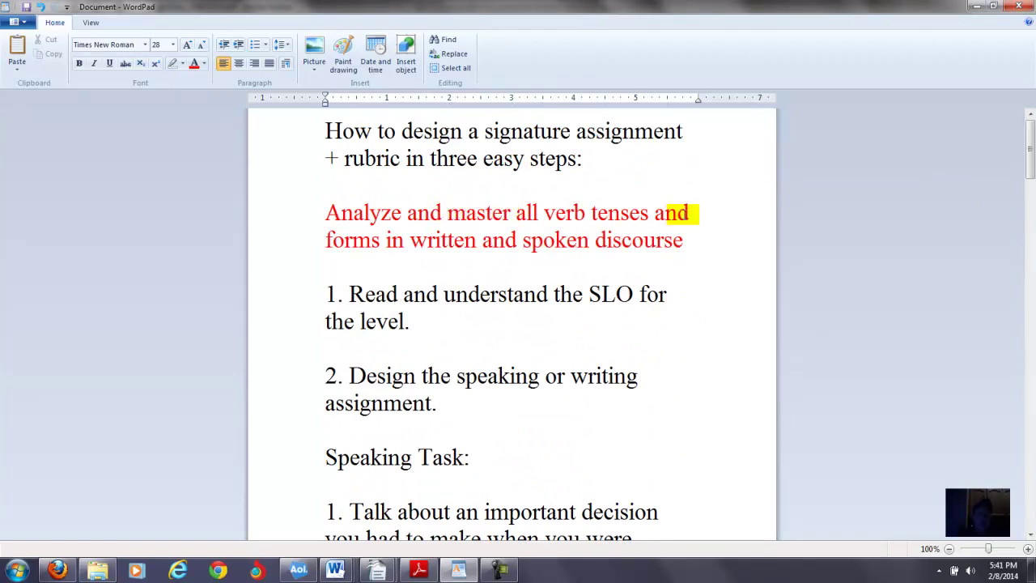
left_click_drag(1026, 164, 1026, 303)
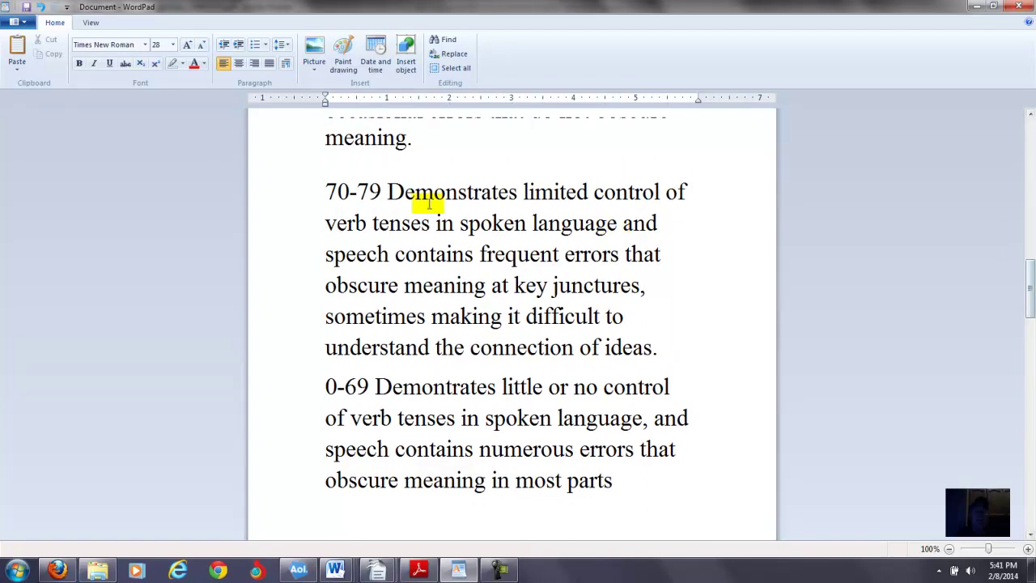
left_click(325, 191)
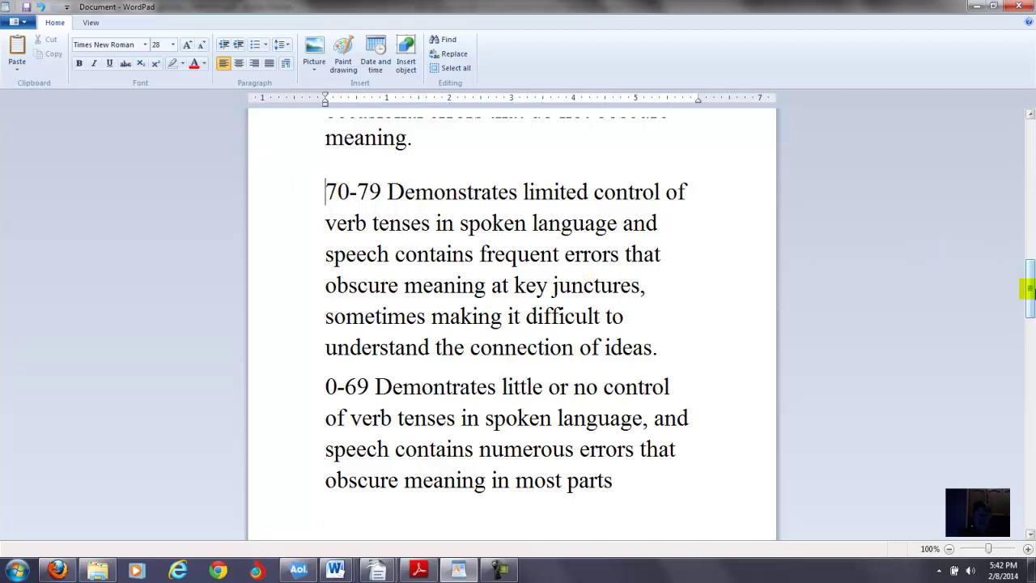
mouse_move(1028, 287)
left_mouse_down()
mouse_move(1029, 262)
mouse_move(1028, 304)
left_mouse_up()
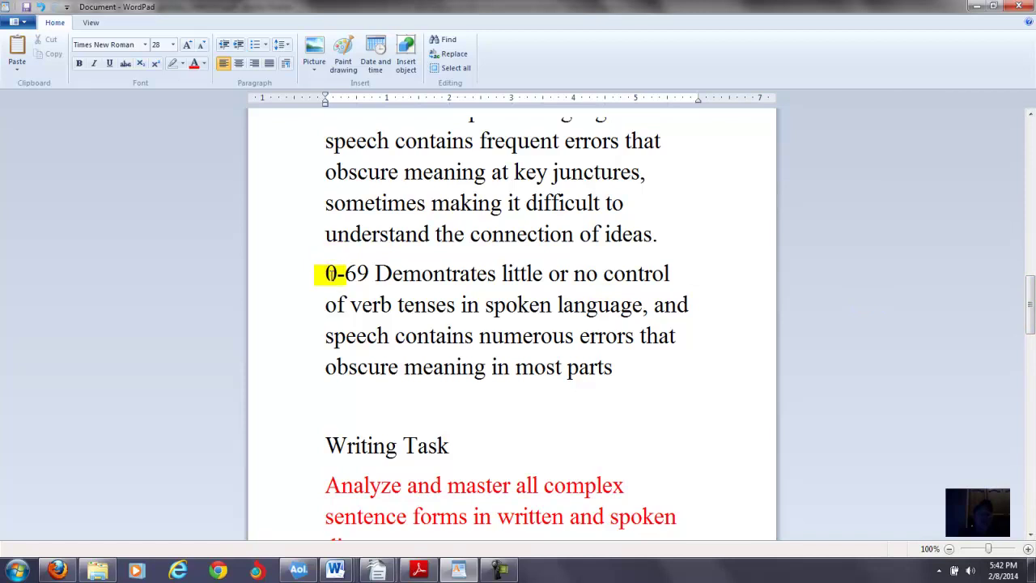
left_click(329, 273)
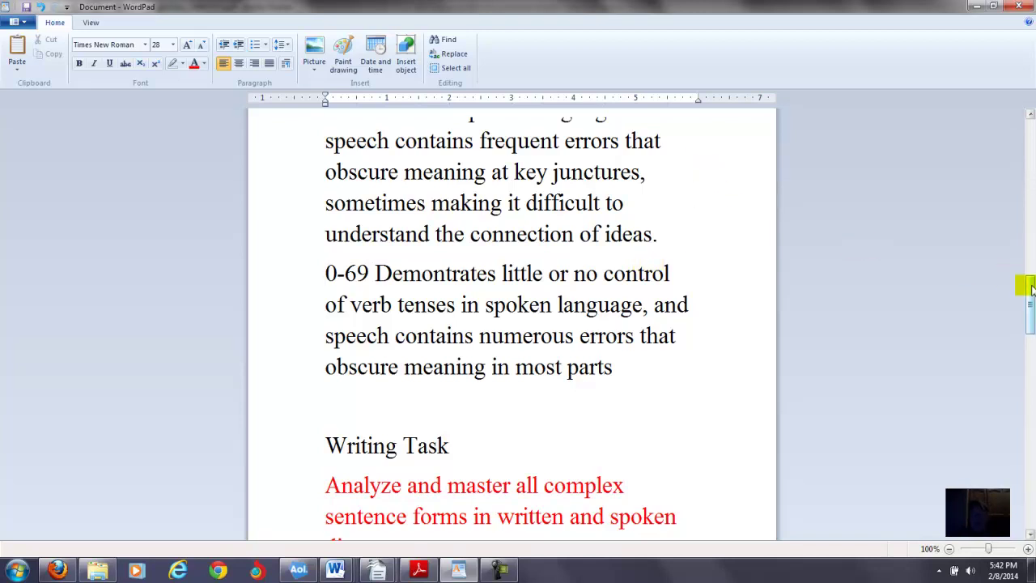
Find the Writing Task's complex-sentence SLO in the Levels Five & Six column of the curriculum map PDF, then return to the WordPad section.
left_click_drag(1030, 282, 1028, 321)
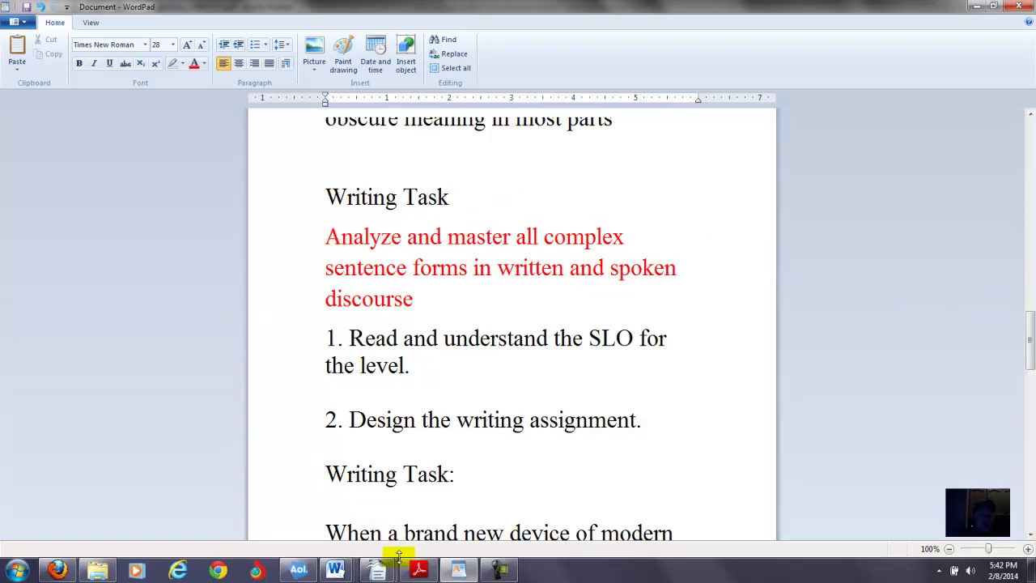
left_click(418, 571)
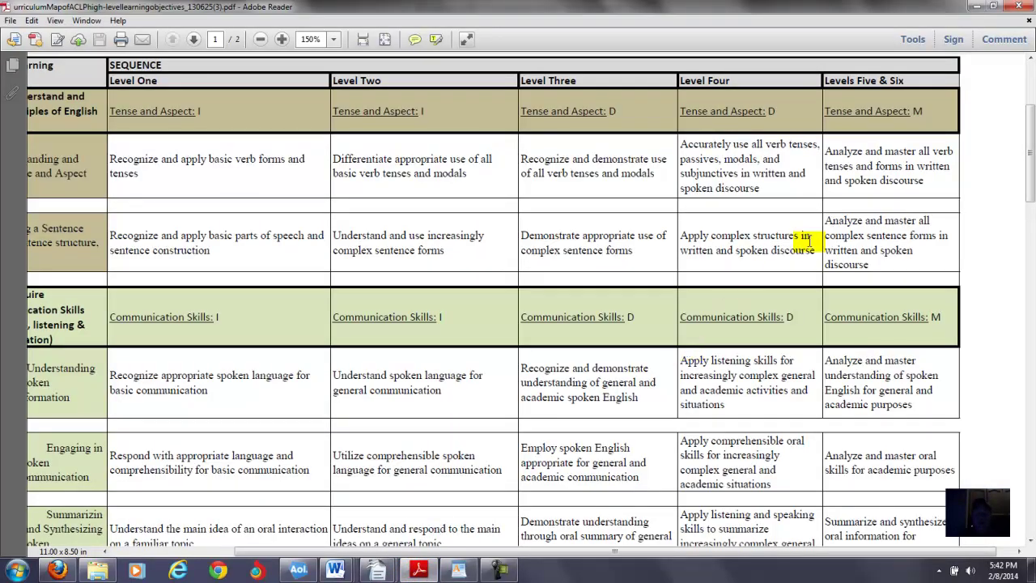
left_click(826, 224)
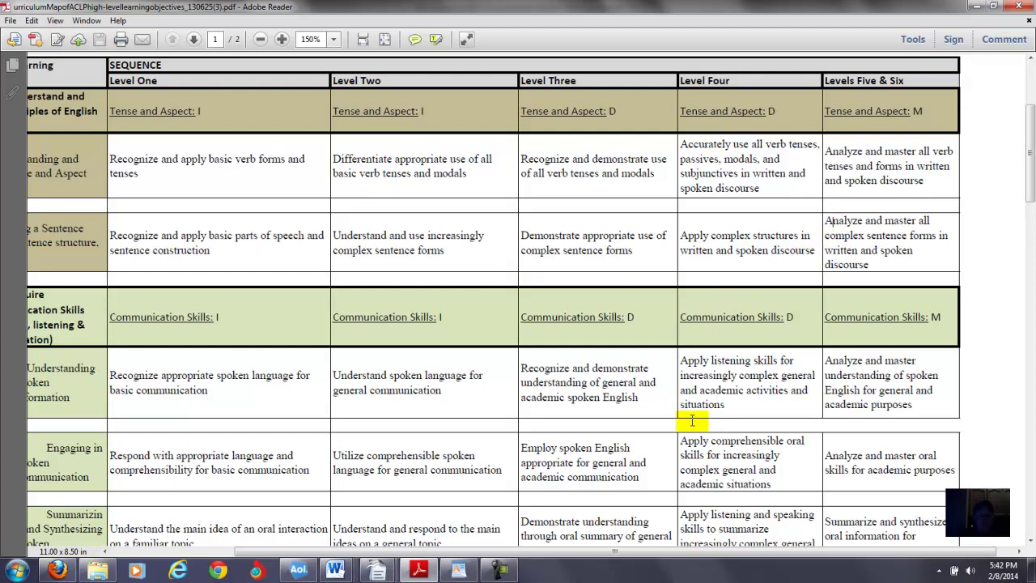
mouse_move(656, 557)
left_mouse_down()
mouse_move(592, 559)
mouse_move(666, 559)
left_mouse_up()
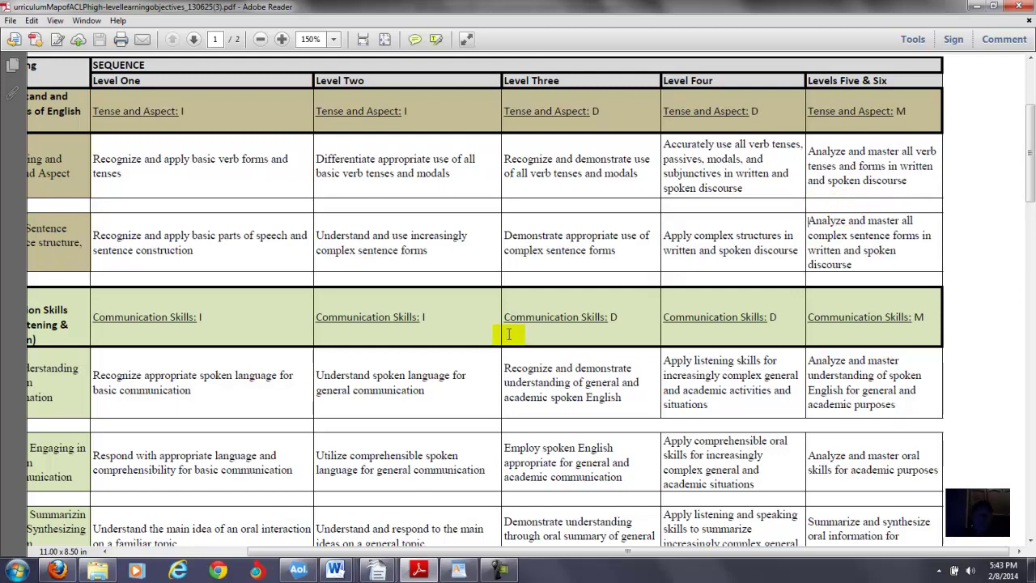
left_click(458, 571)
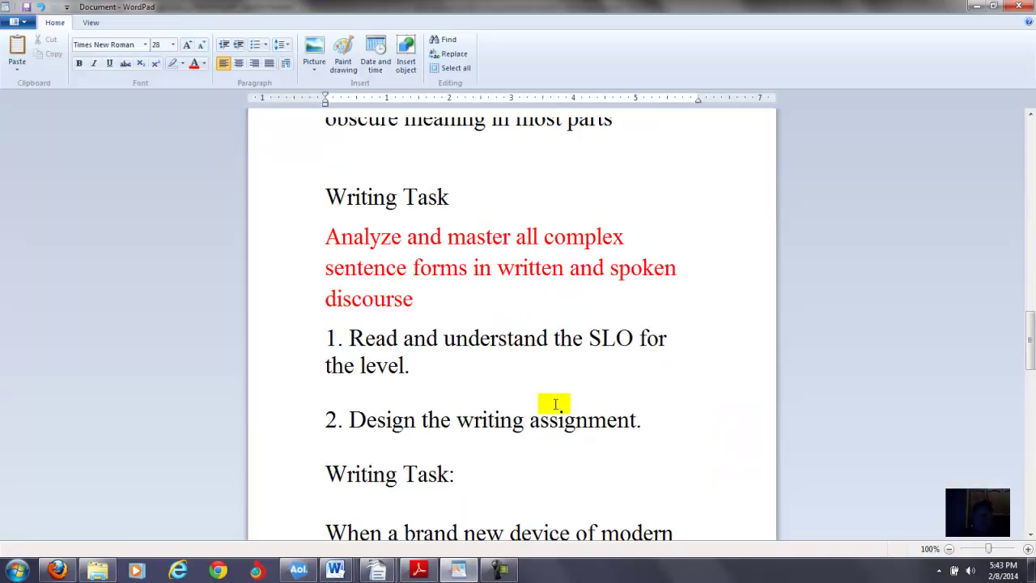
left_click(479, 204)
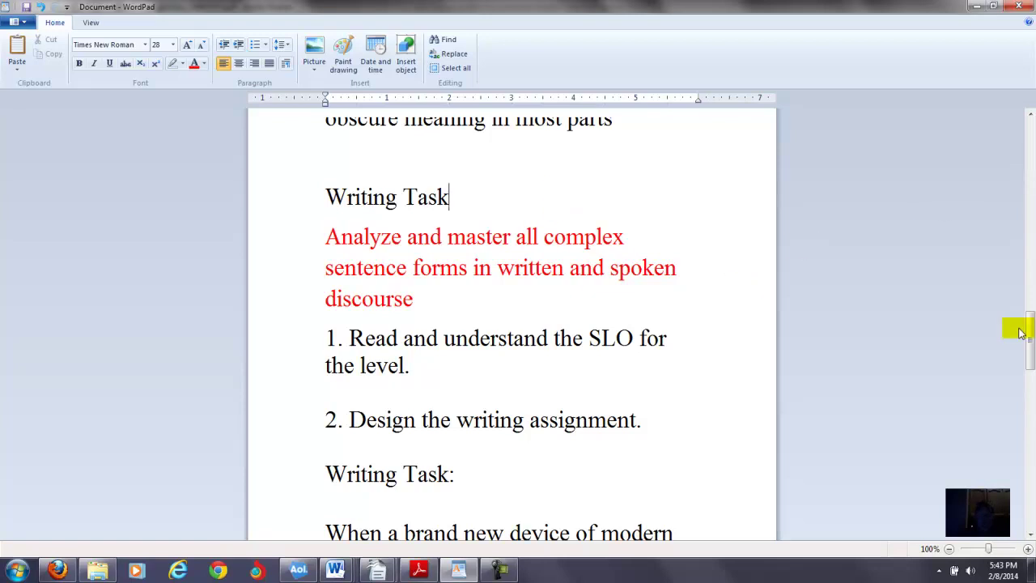
Examine the Writing Task section's red complex-sentence SLO, its first two steps, and the essay prompt about buying new technology.
left_click_drag(1030, 339, 1031, 347)
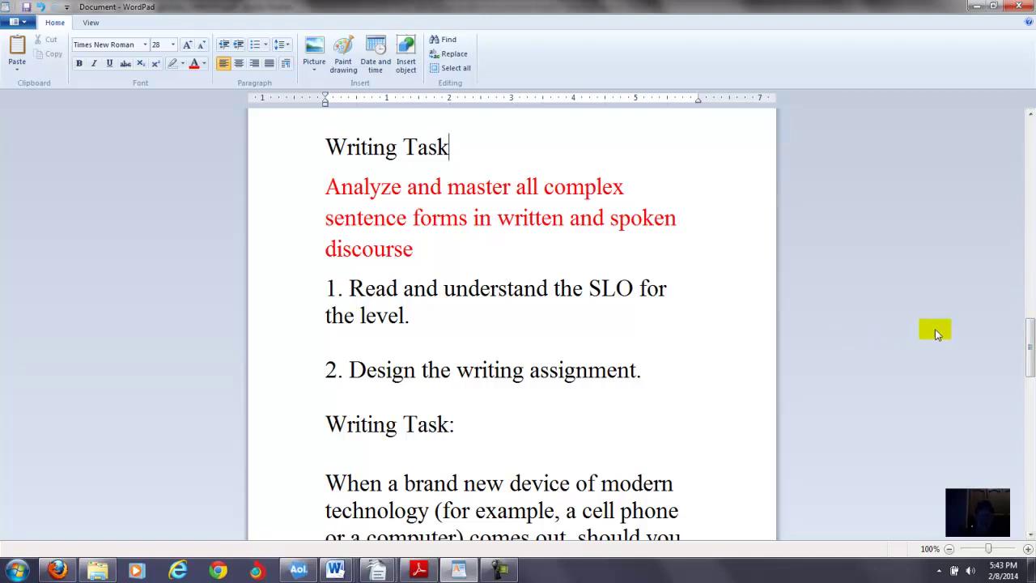
left_click_drag(1027, 340, 1029, 365)
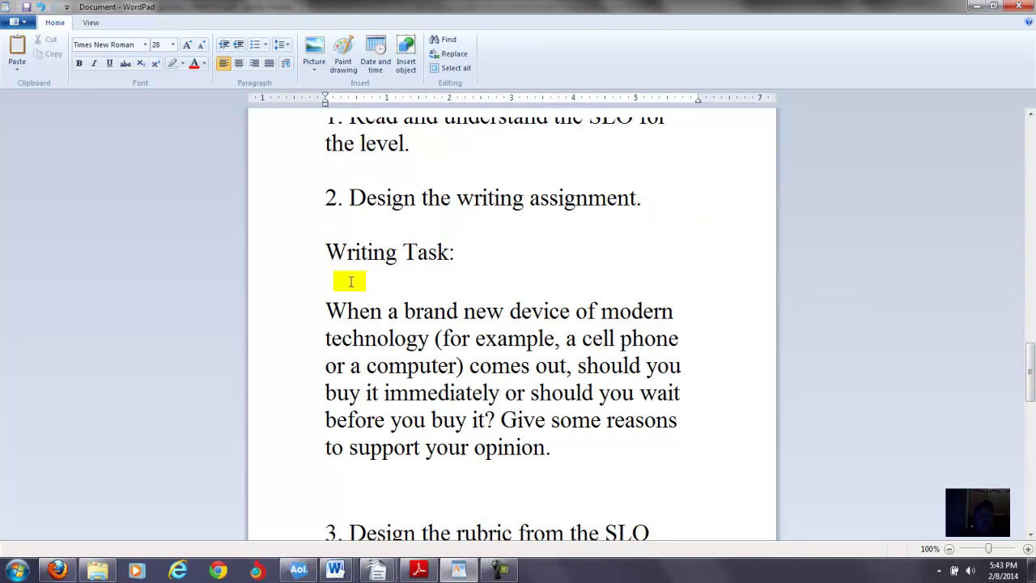
left_click(327, 310)
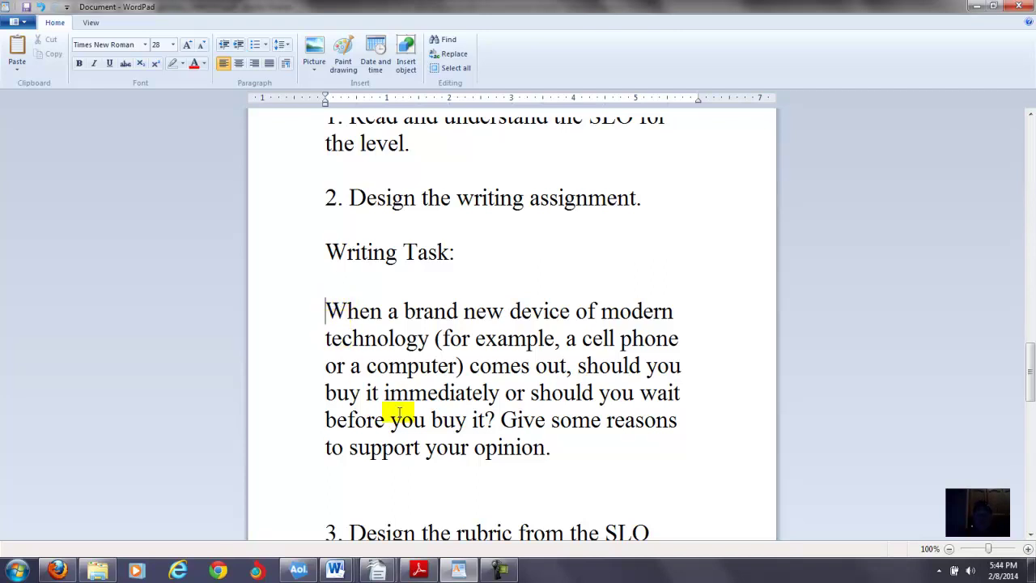
left_click(330, 309)
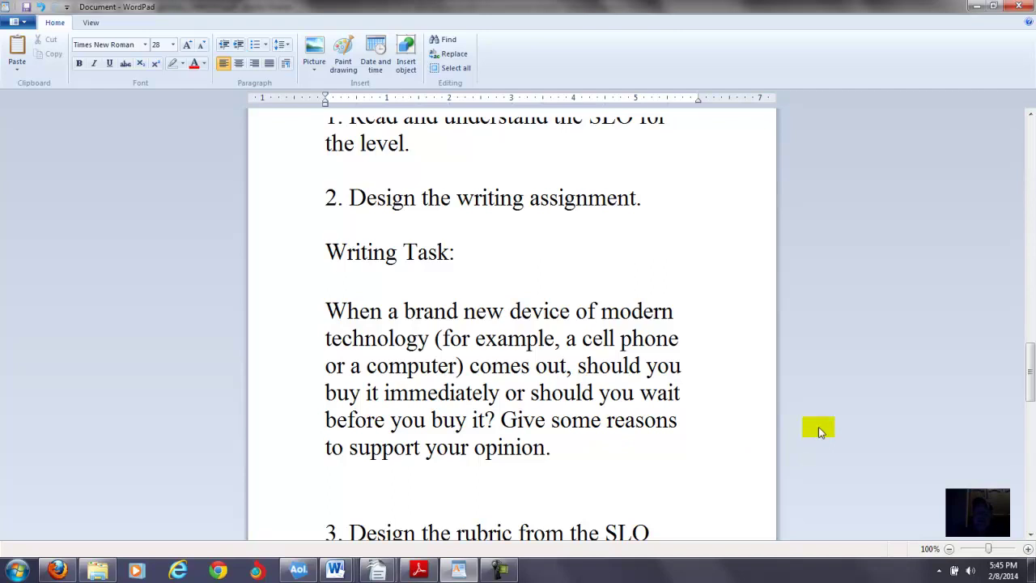
Examine the writing rubric under step 3, reading the 90-100 and 80-89 score bands.
left_click_drag(1030, 386, 1028, 437)
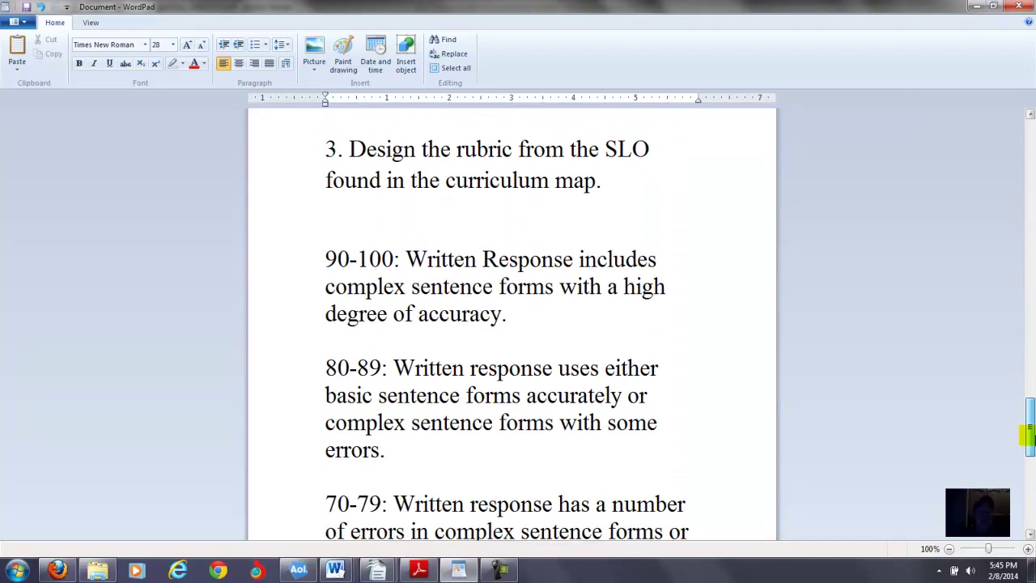
left_click(417, 258)
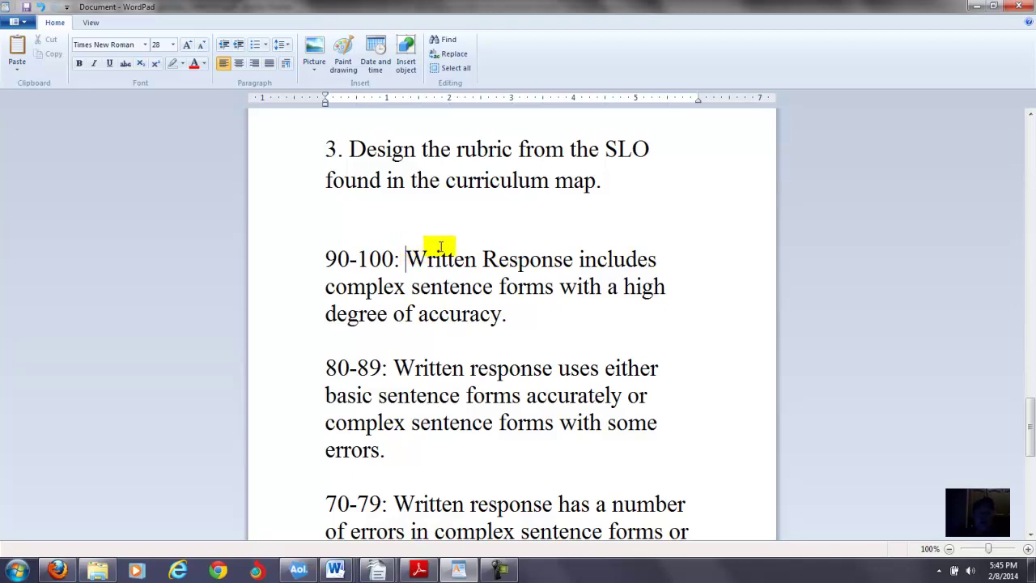
scroll(1026, 398, "down", 2)
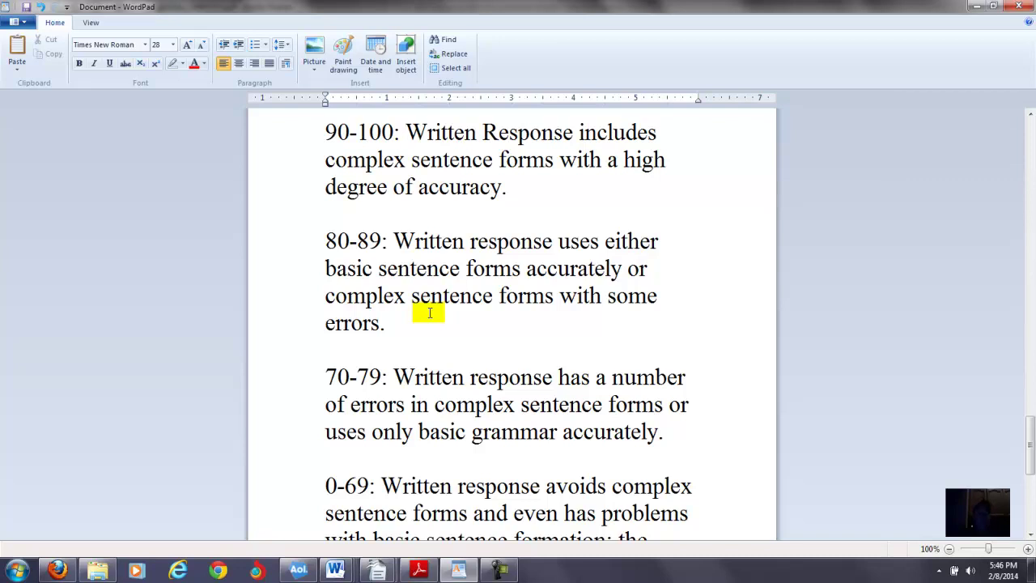
Delete the word "only" before "basic grammar" in the writing rubric's 70-79 band.
left_click(333, 376)
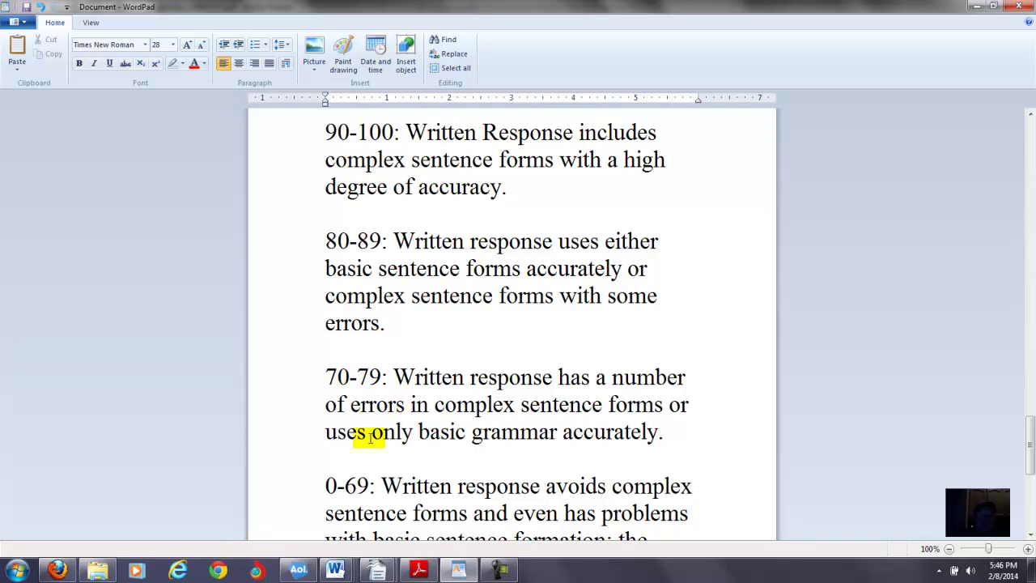
key("Delete")
key("Delete")
key("Delete")
key("Delete")
key("Delete")
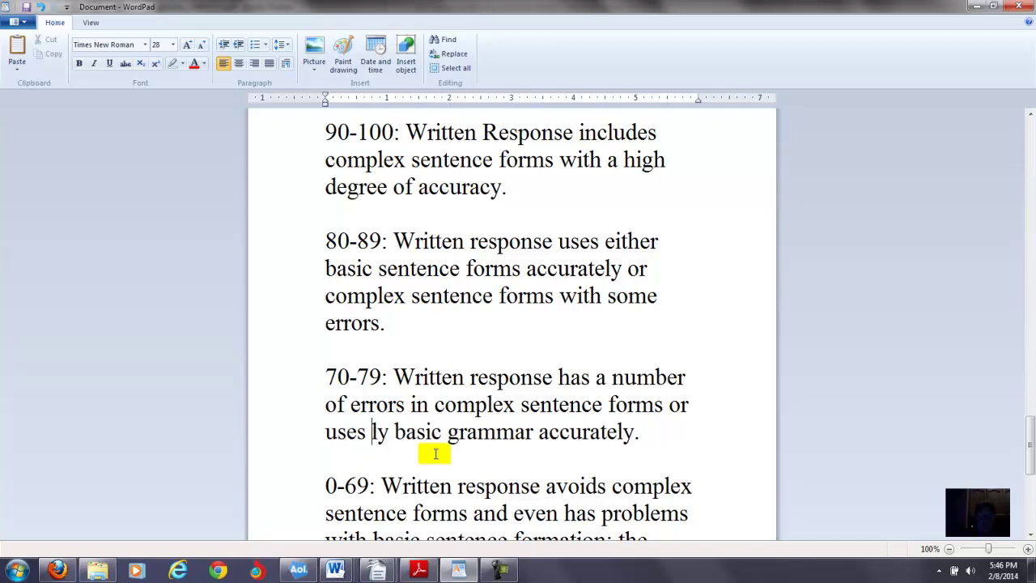
Replace "accurately" at the end of the writing rubric's 70-79 band with "with the occasional error.".
key("Right")
key("Right")
key("Right")
key("Right")
key("Right")
key("Right")
key("Right")
key("Right")
key("Right")
key("Right")
key("Right")
key("Right")
key("Right")
key("Right")
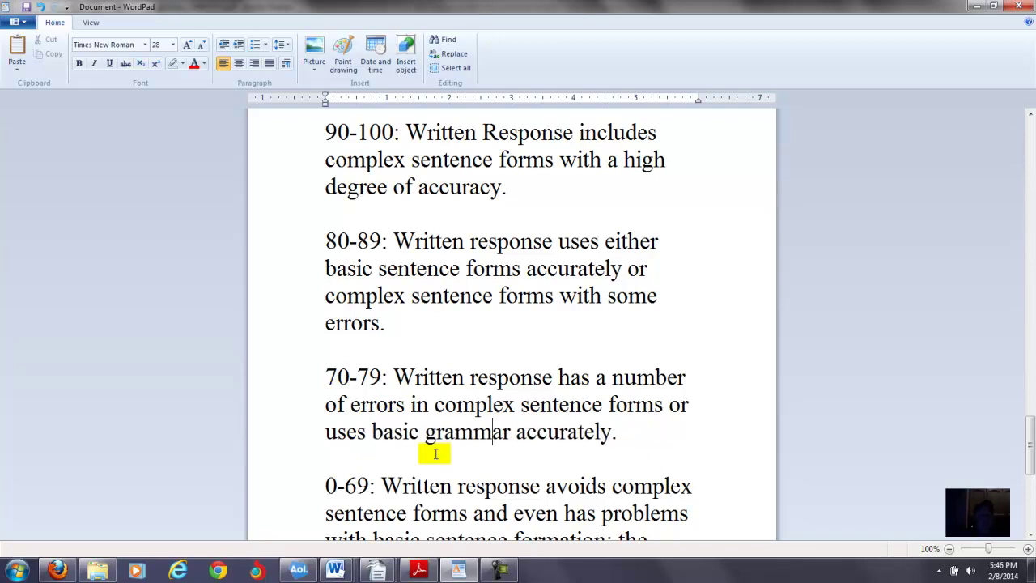
key("Delete")
key("Delete")
key("Delete")
key("Delete")
key("Delete")
key("Delete")
key("Delete")
key("Delete")
key("Delete")
key("Delete")
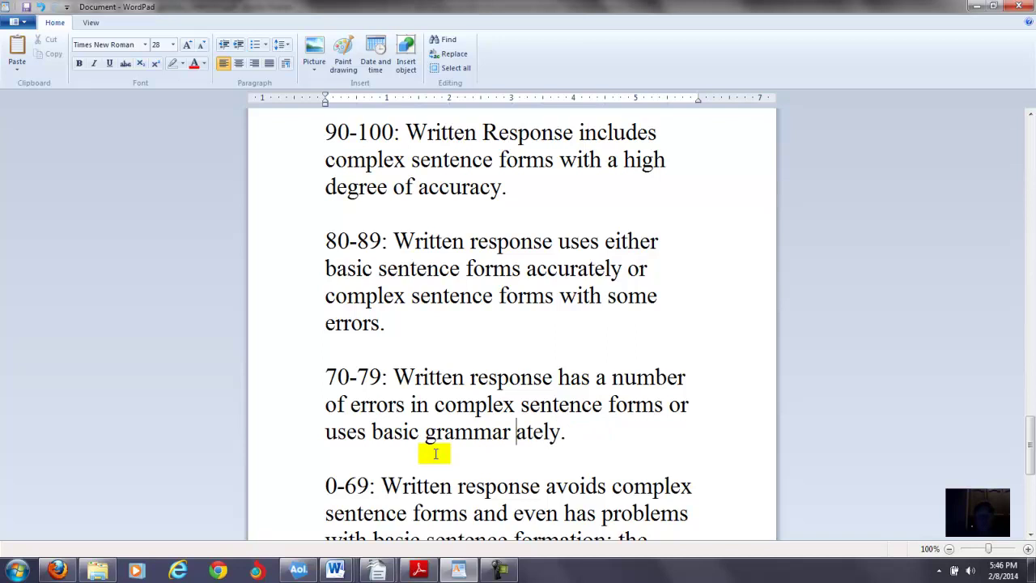
type("w")
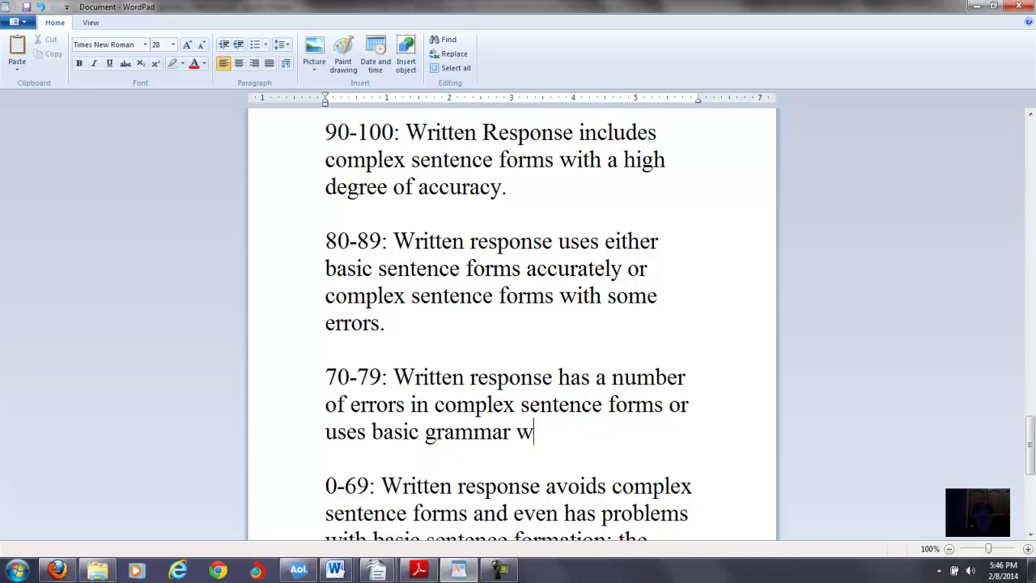
type("ith the occ")
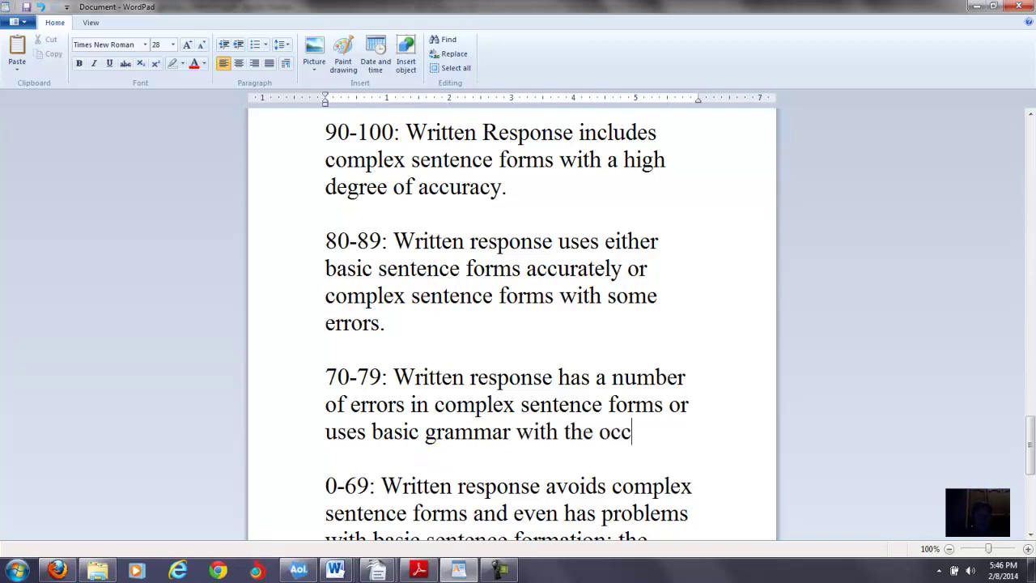
type("asional error")
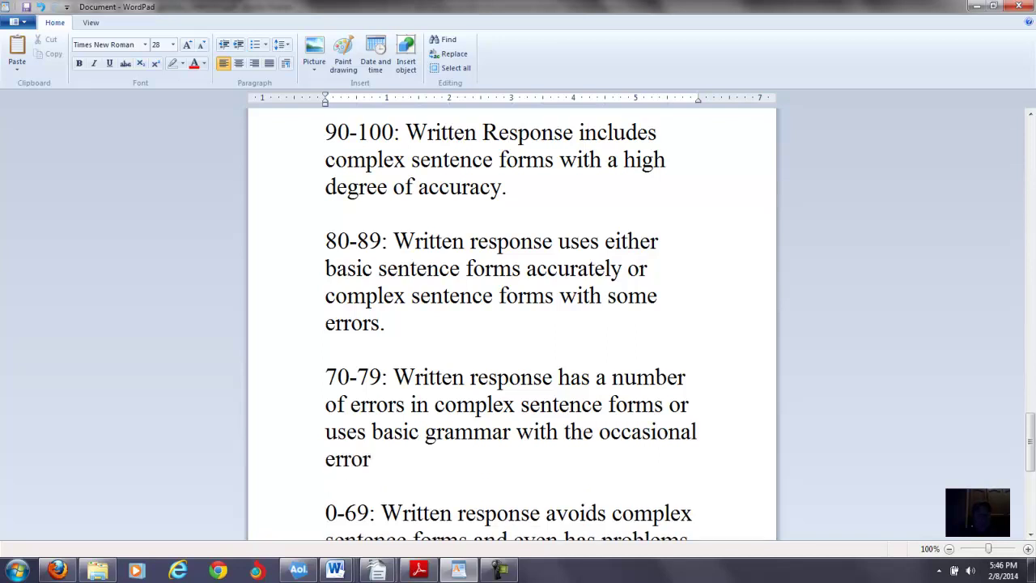
key("BackSpace")
type(".")
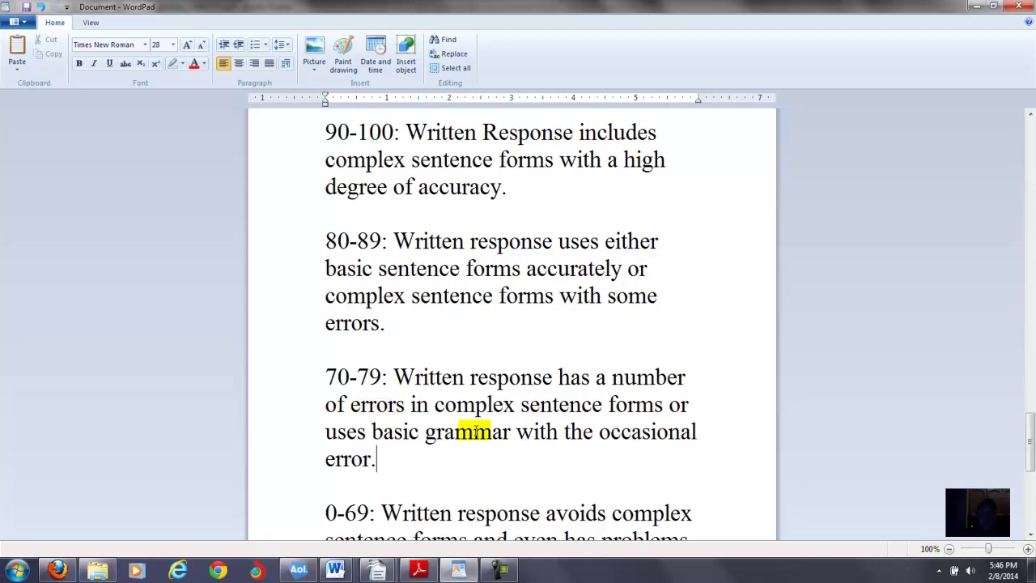
Check the writing rubric's 0-69 band against the complex-sentence SLO, then revisit the speaking section's verb-tense SLO, task questions and rubric.
left_click_drag(1025, 426, 1027, 459)
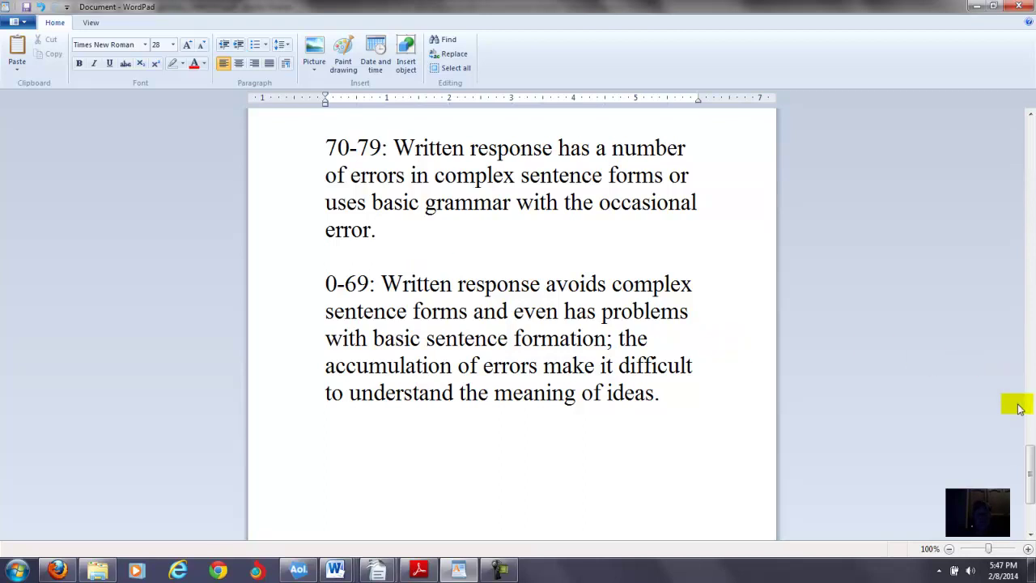
left_click_drag(1030, 473, 1026, 332)
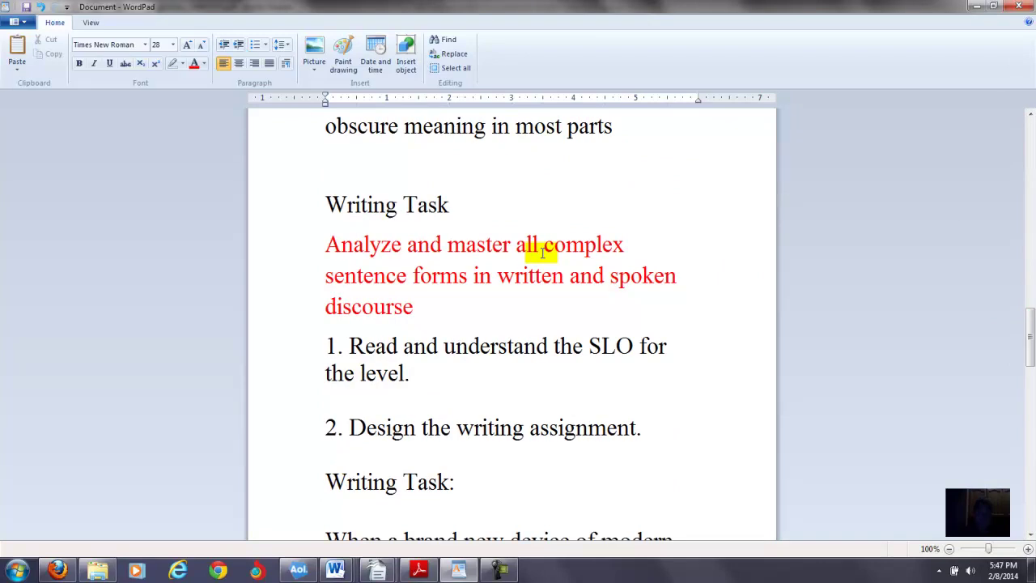
left_click_drag(1026, 343, 1003, 148)
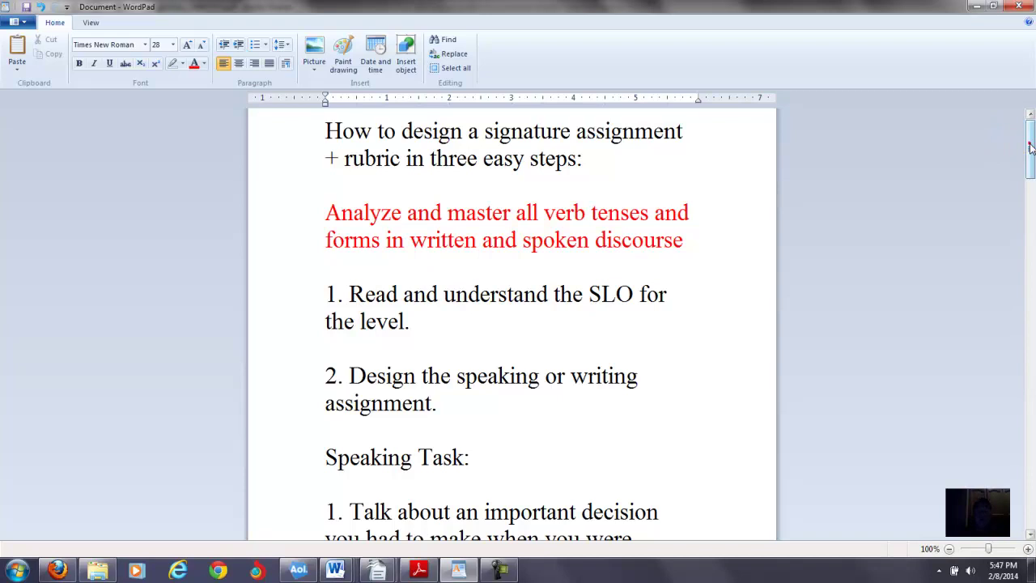
left_click_drag(1029, 122, 1029, 212)
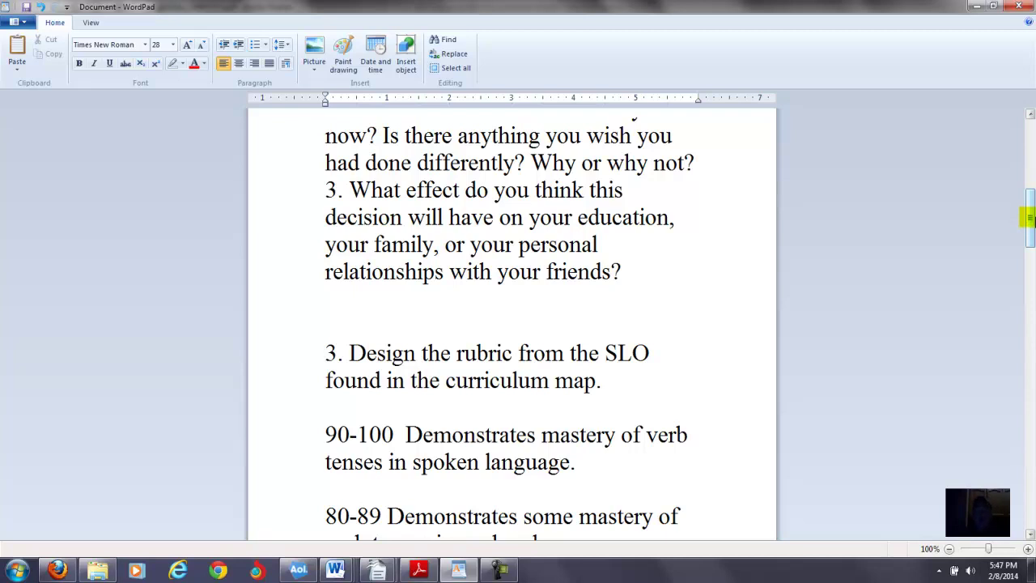
left_click_drag(1029, 233, 1027, 176)
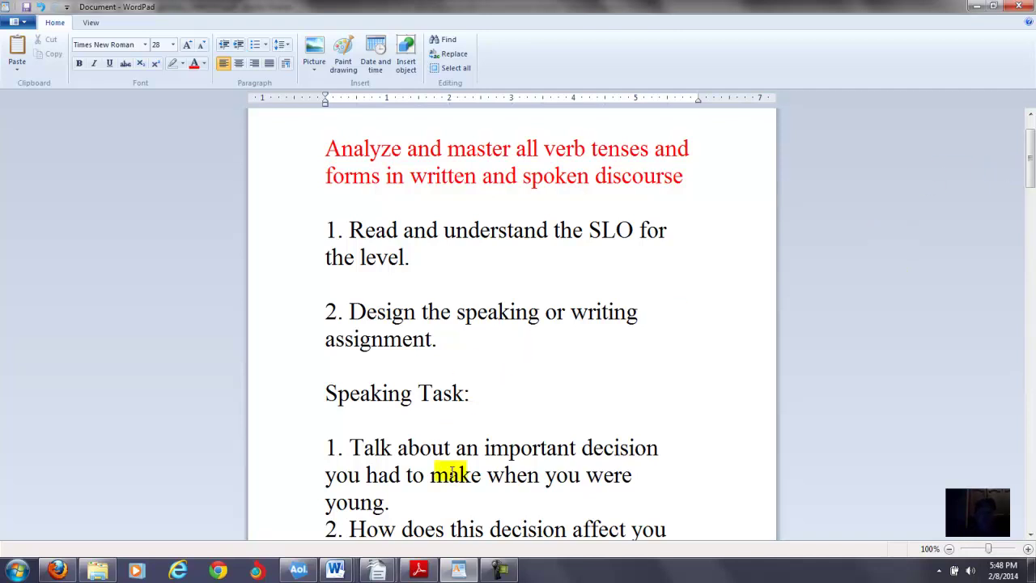
Switch to the IEPCurriculum2012 document in Word and locate the Level Five Grammar objectives.
mouse_move(450, 572)
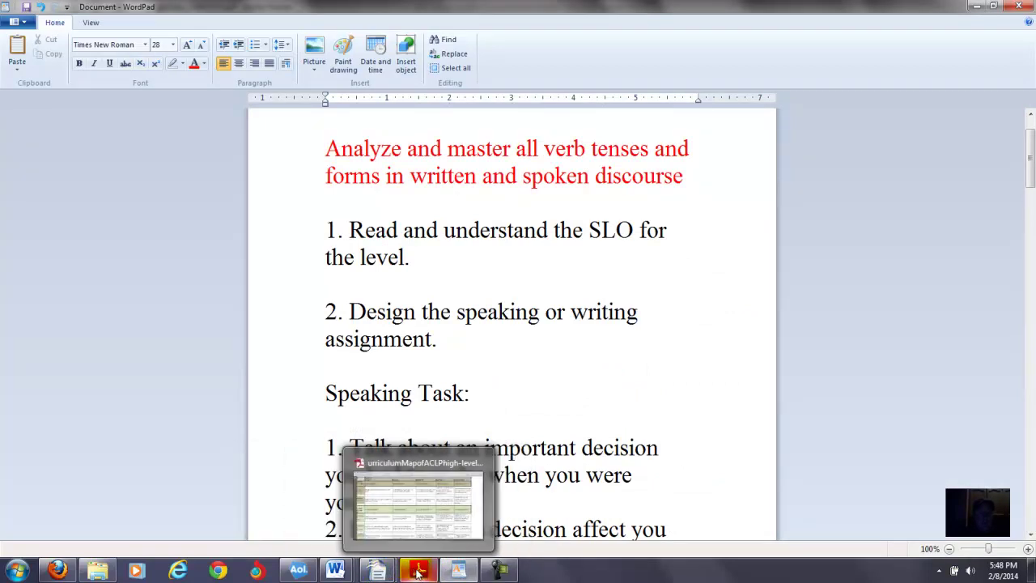
mouse_move(346, 574)
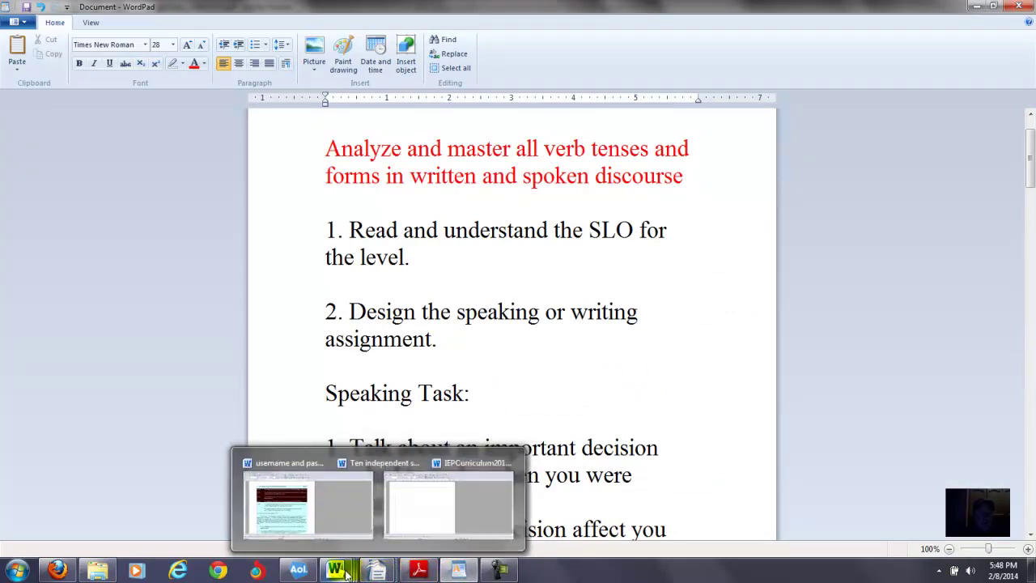
left_click(453, 510)
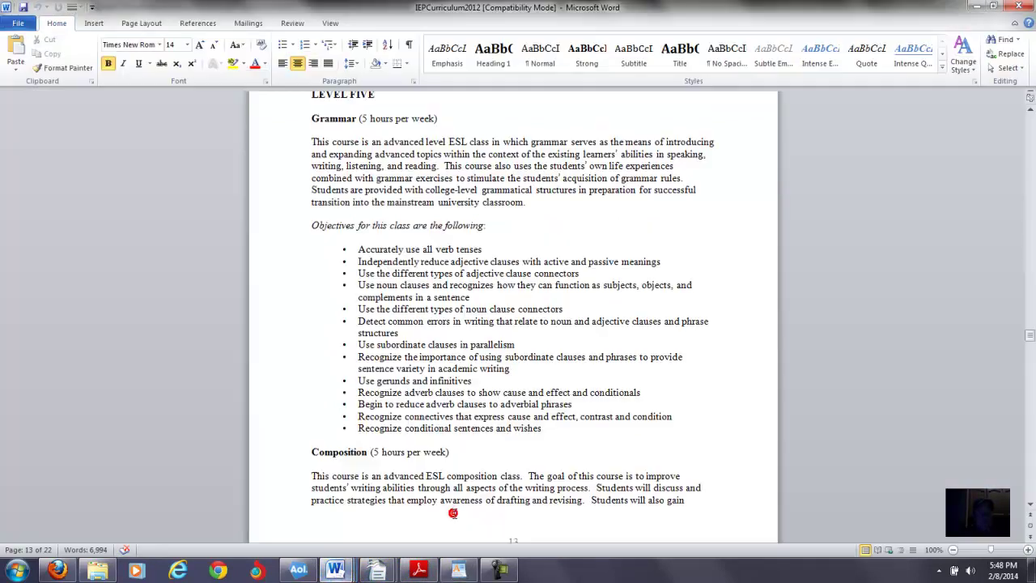
left_click(537, 227)
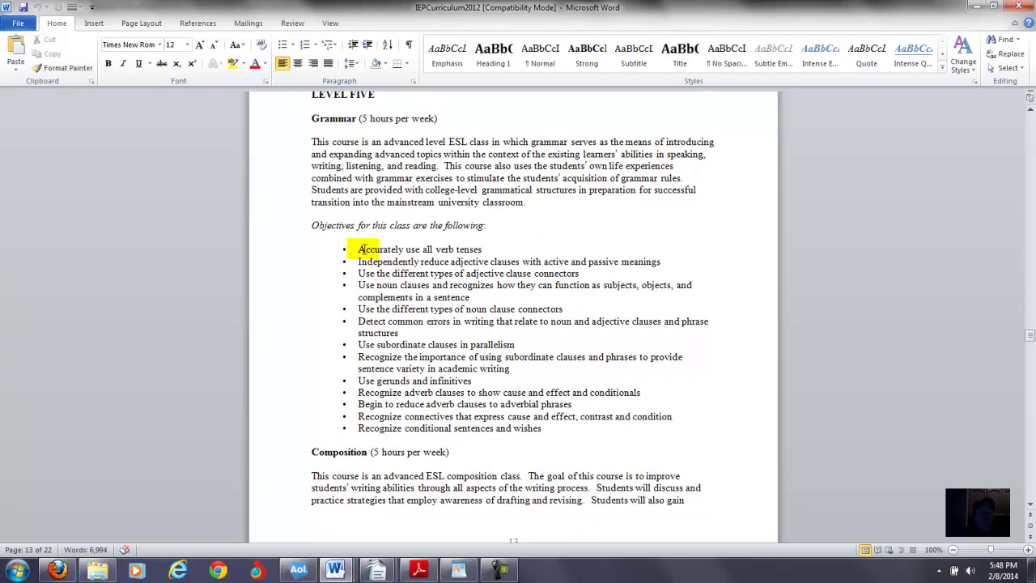
Examine the Level Five Grammar objectives one by one, from accurately using all verb tenses to using subordinate clauses in parallelism.
left_click(359, 249)
left_click(353, 262)
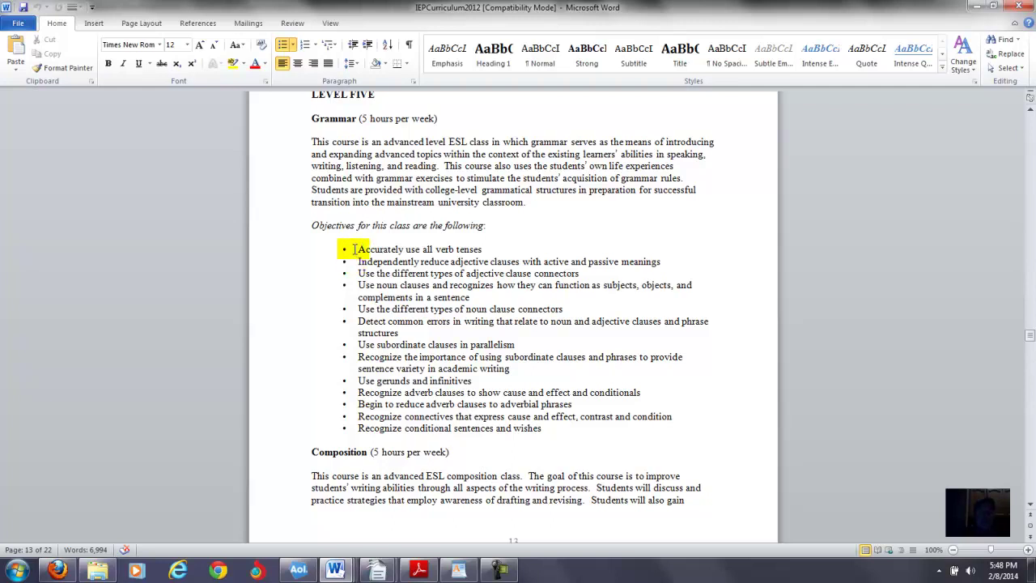
left_click(354, 249)
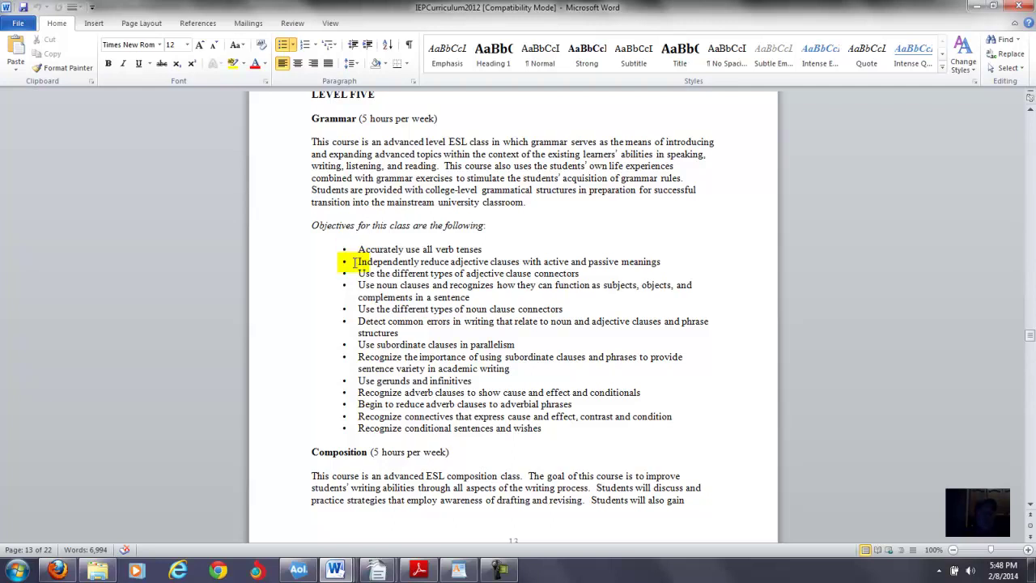
left_click(354, 262)
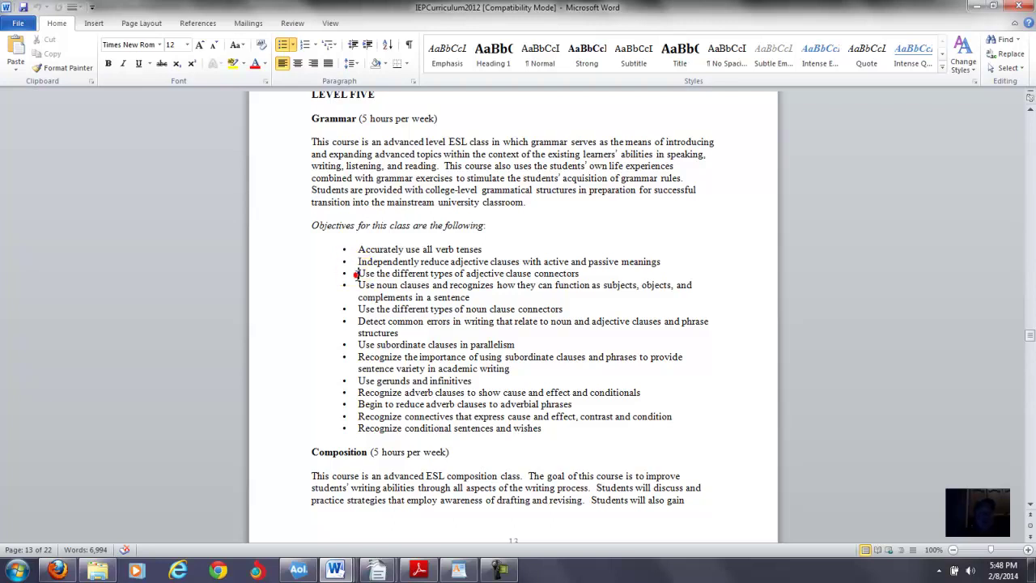
left_click(356, 273)
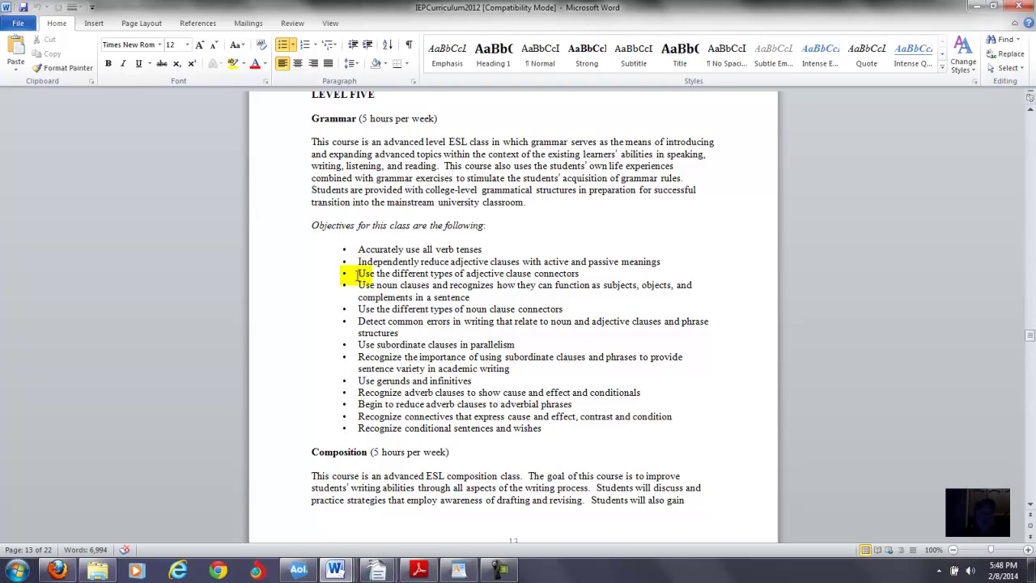
left_click(358, 285)
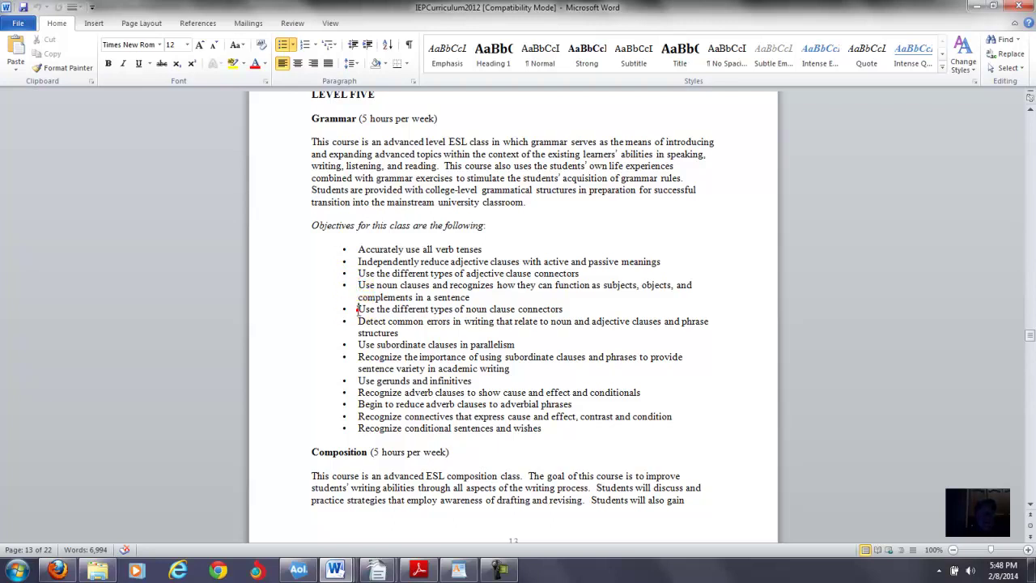
left_click(358, 310)
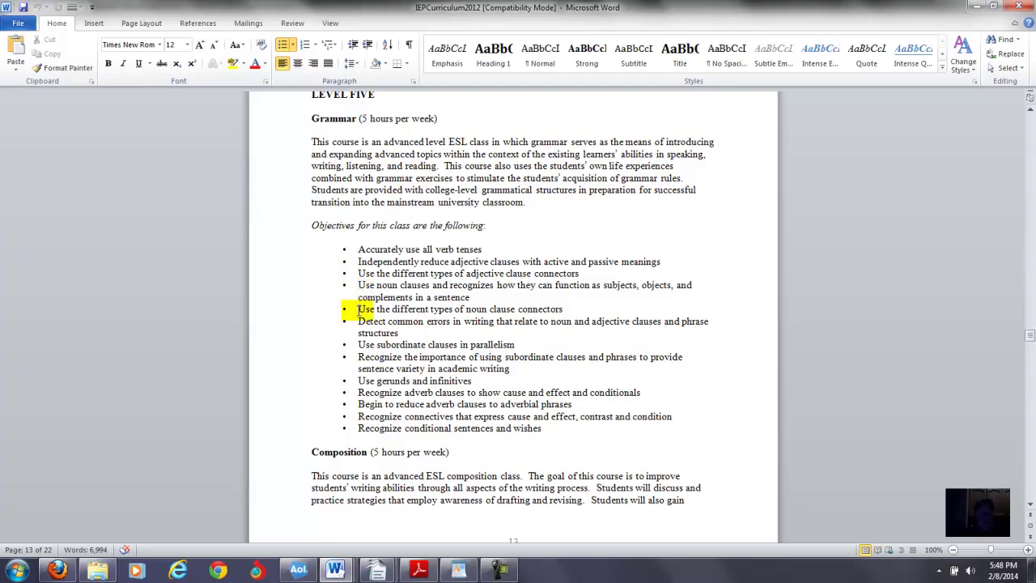
left_click(358, 322)
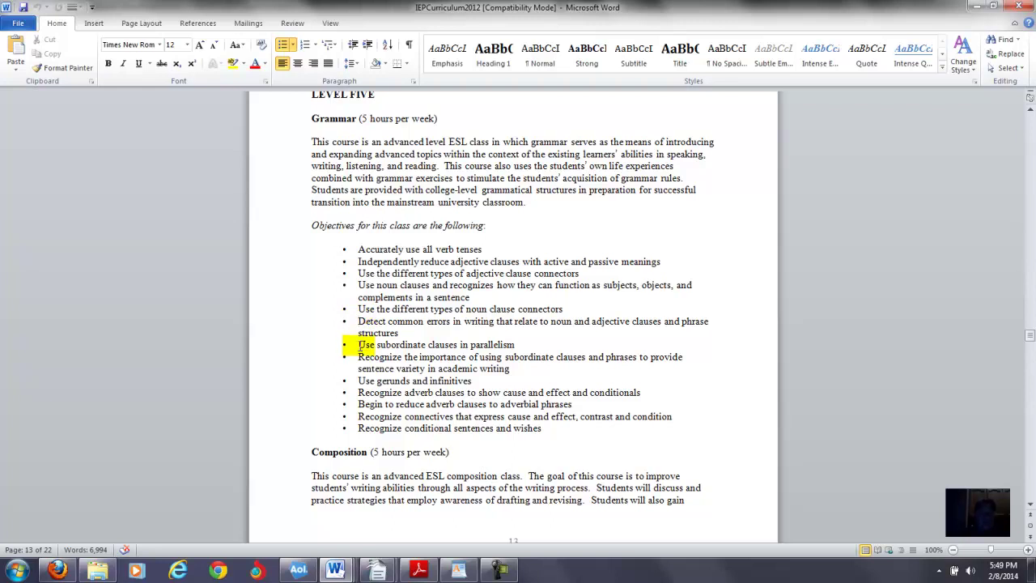
left_click(360, 346)
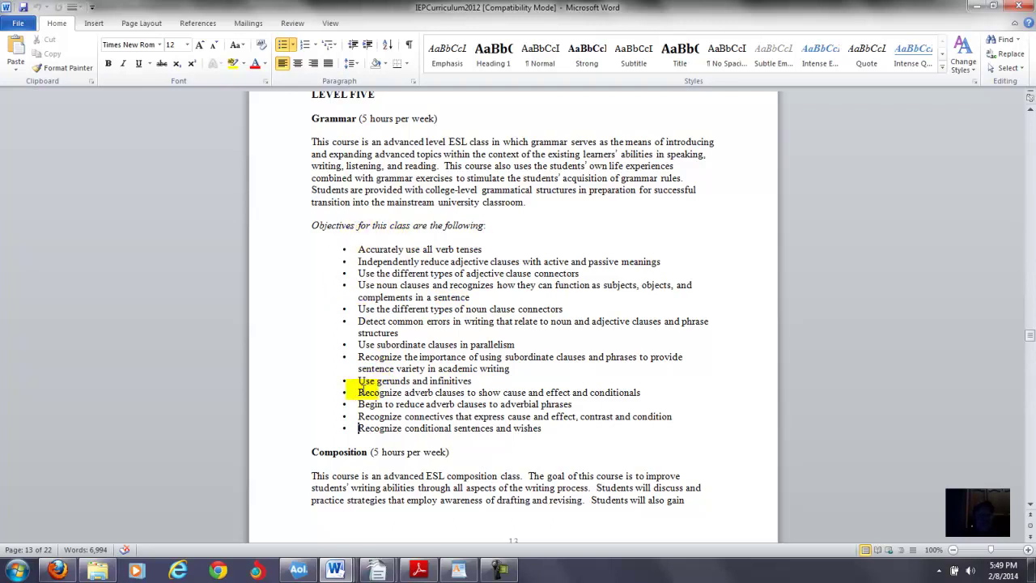
Highlight the last four Grammar objectives, from adverb clauses to conditional sentences and wishes, to examine them, then clear the selection.
left_click(359, 393)
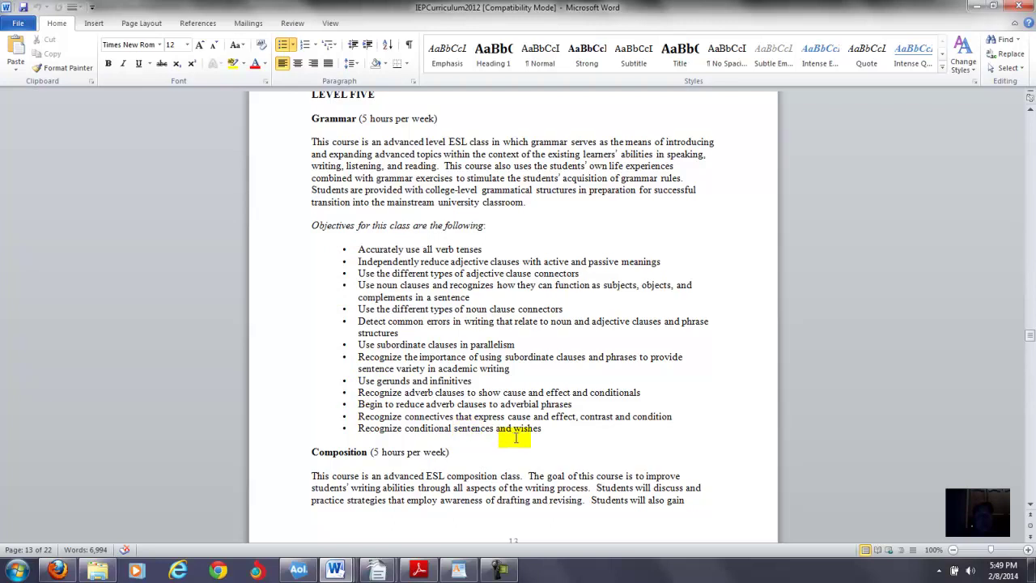
left_click(547, 430, "shift")
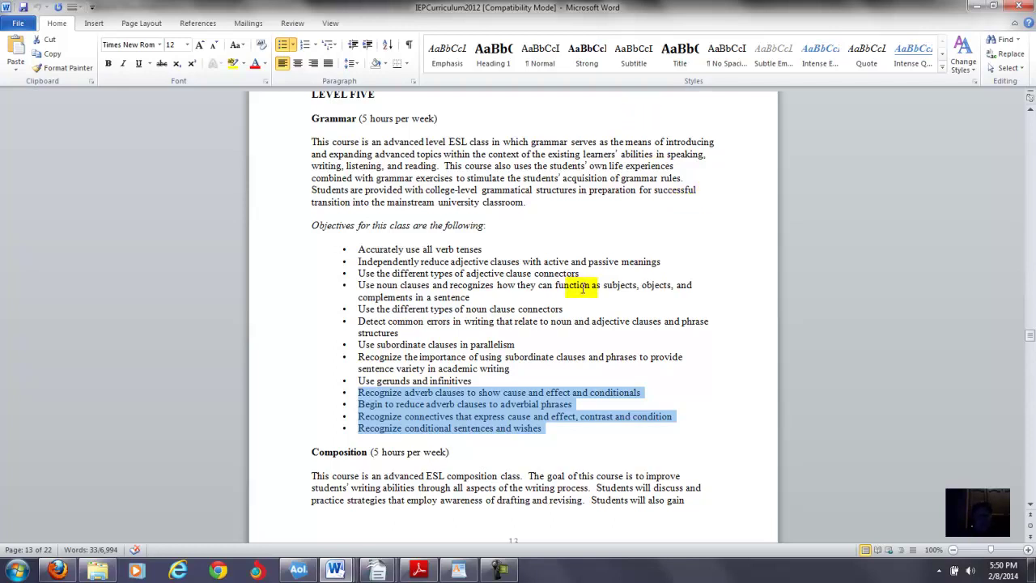
left_click(563, 427)
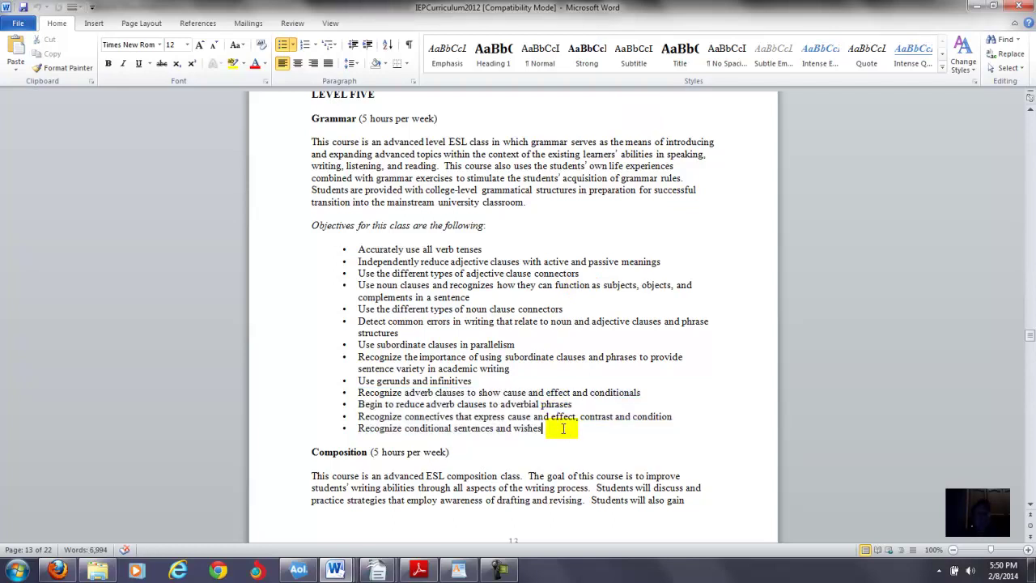